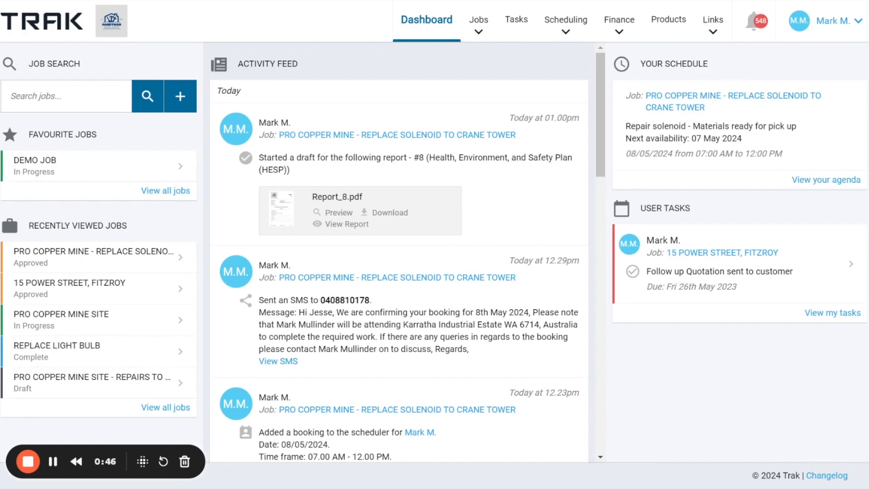
- Open the quotes of the "Pro copper mine - Replace Solenoid to crane tower" job and start a new quote
click(102, 257)
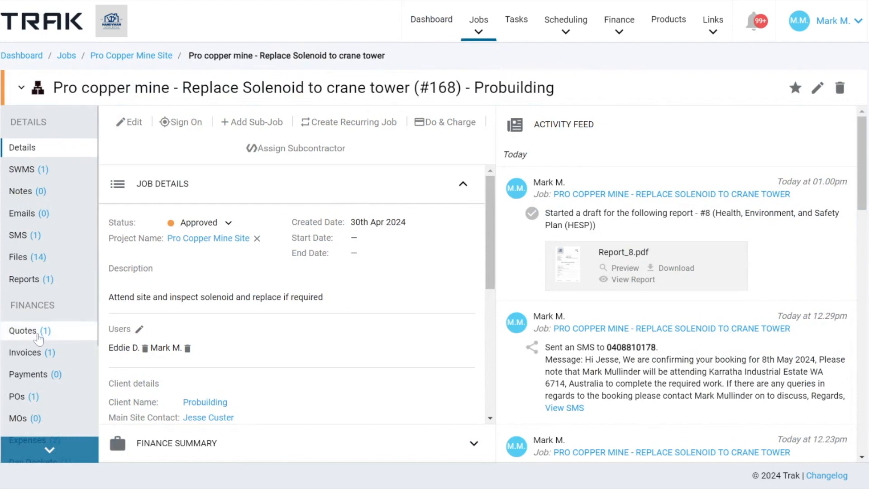
click(39, 339)
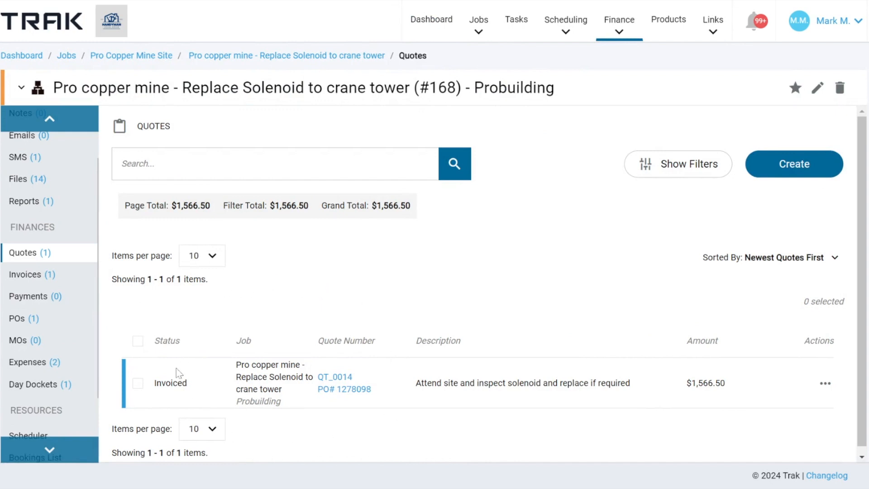
drag(155, 382, 233, 381)
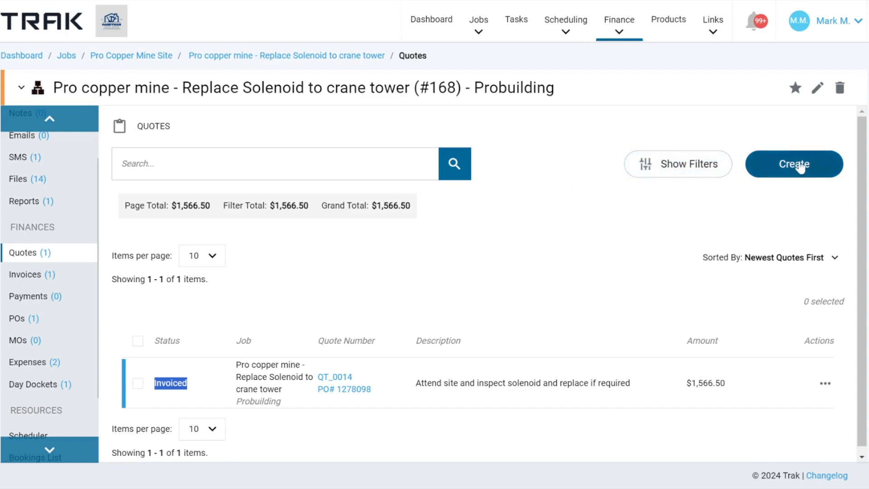
click(798, 166)
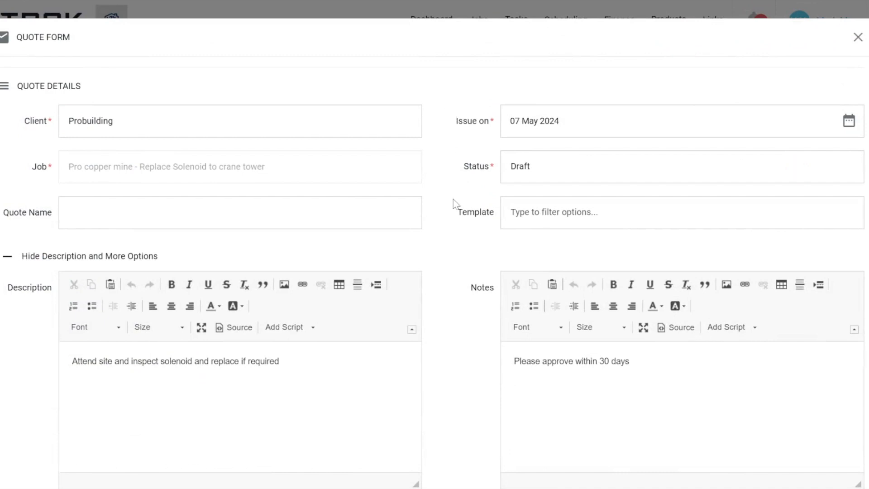
- Review the quote name, description and notes fields and check which quote templates are available
scroll(452, 202, down, 2)
drag(9, 140, 53, 140)
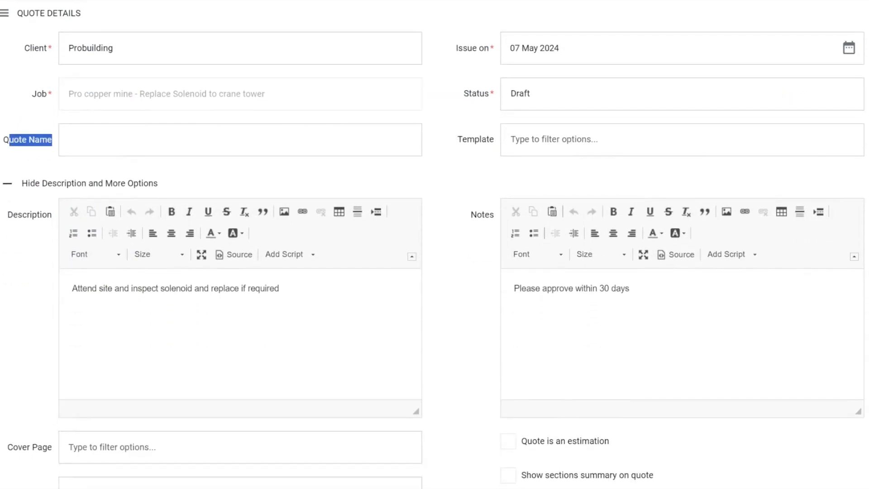
drag(72, 288, 282, 289)
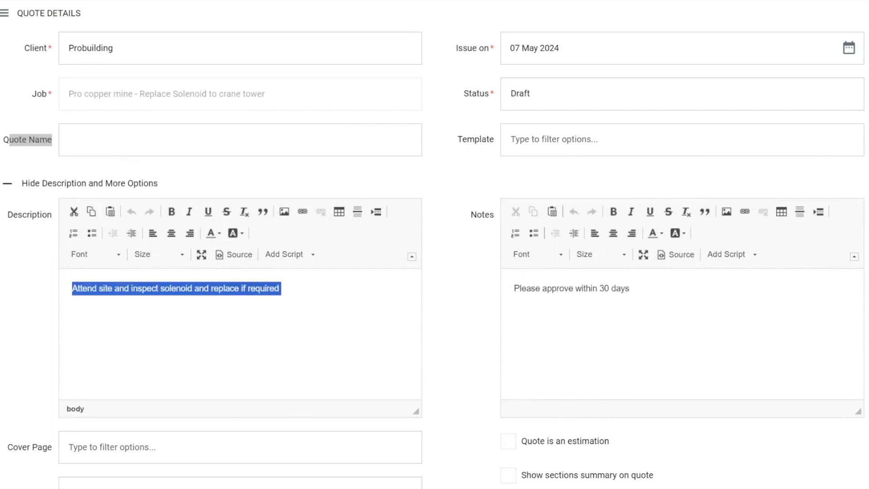
drag(514, 288, 630, 289)
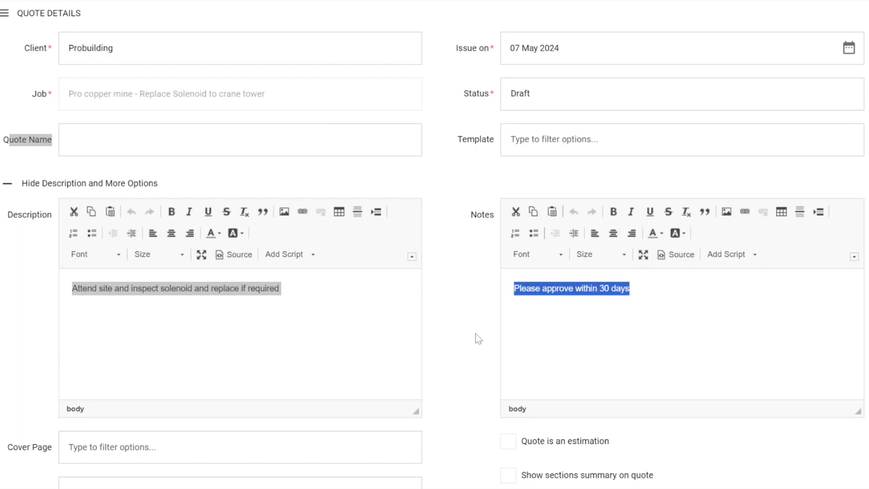
drag(458, 138, 496, 131)
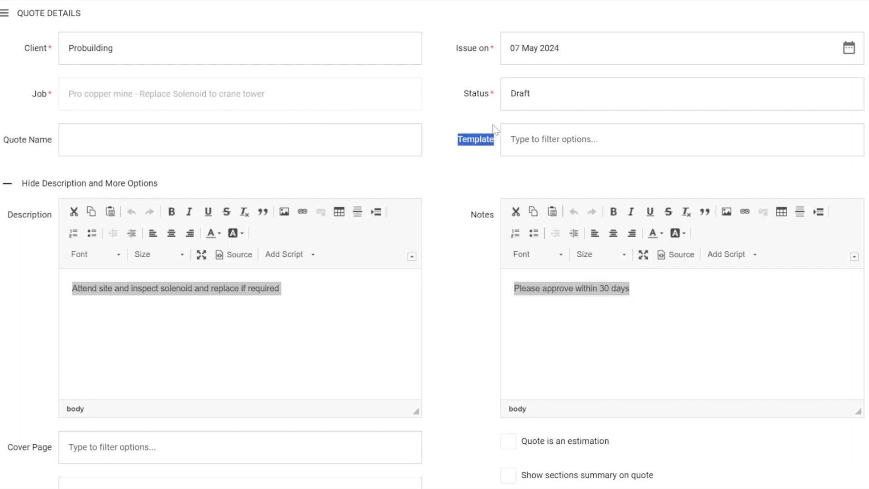
click(515, 145)
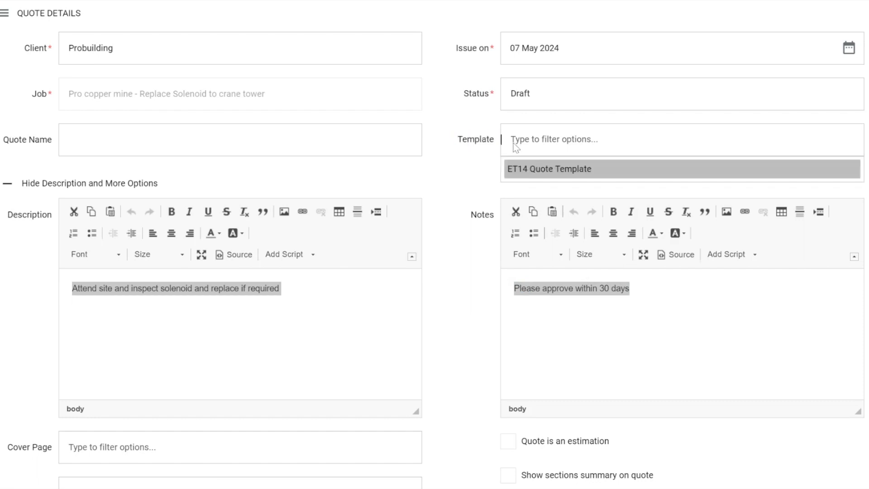
click(469, 171)
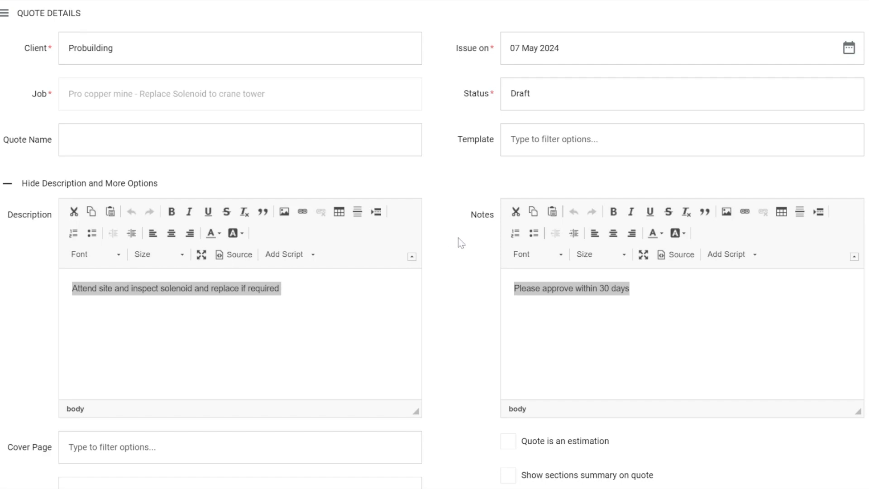
- Replace the quote description with the "Standard Quote Descri..." script
scroll(434, 245, down, 2)
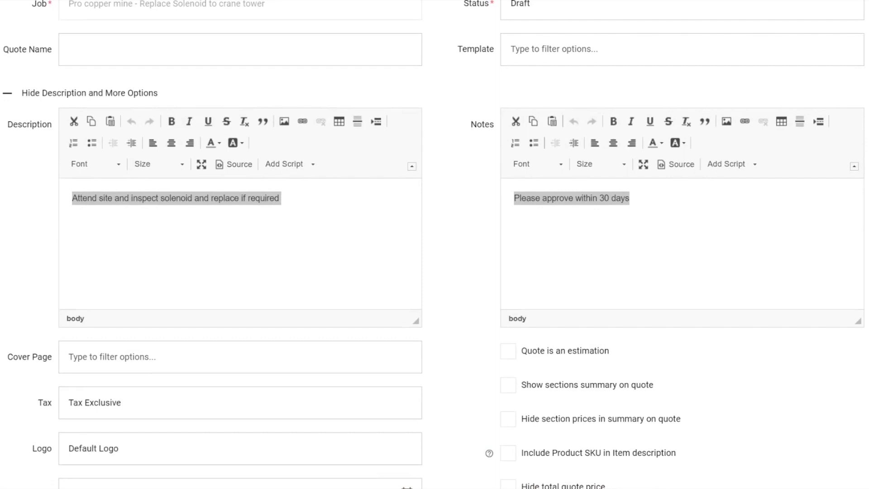
triple_click(176, 199)
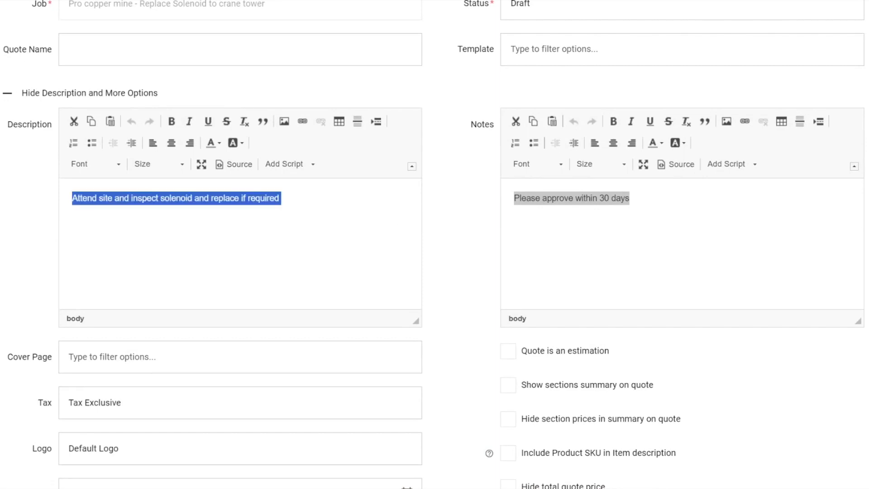
key(Delete)
click(285, 164)
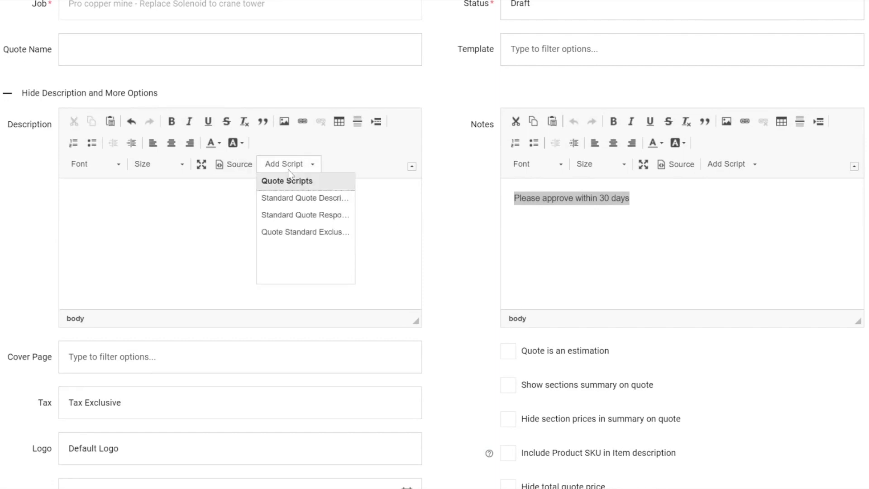
click(287, 198)
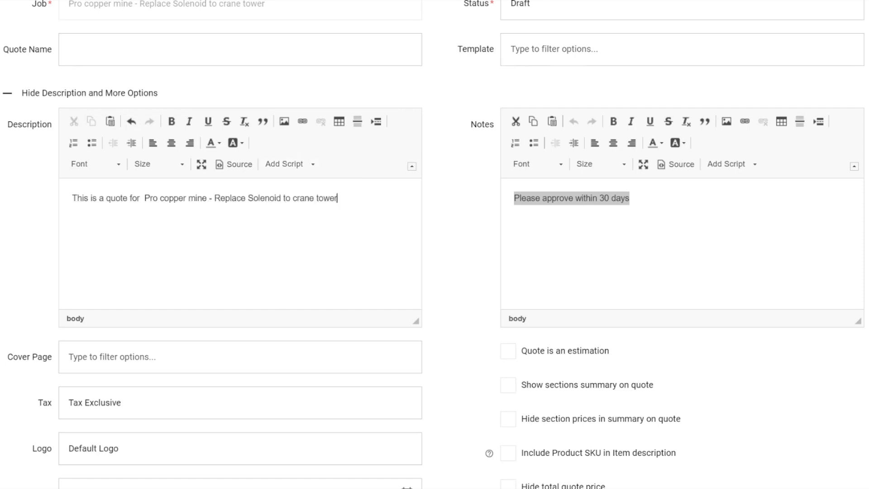
- Replace the description text with the "Standard Quote Respo..." script and check the inserted wording
key(shift+Home)
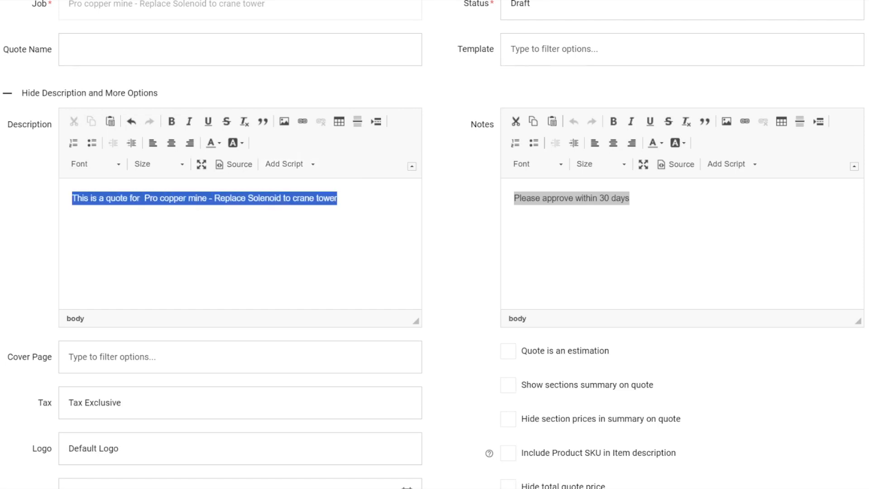
key(Delete)
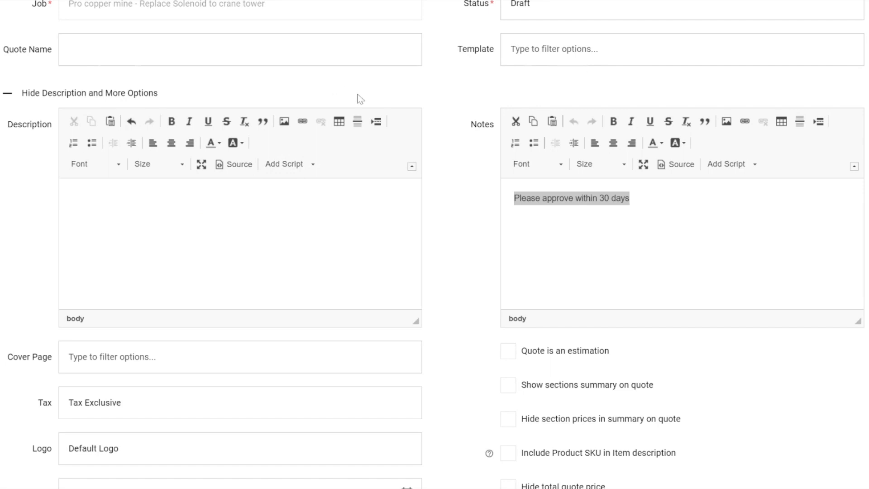
click(285, 164)
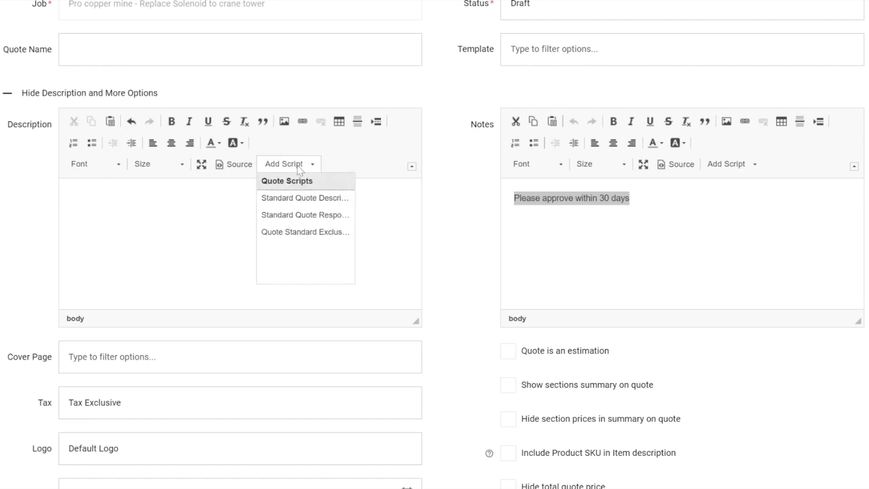
click(294, 217)
scroll(293, 225, up, 1)
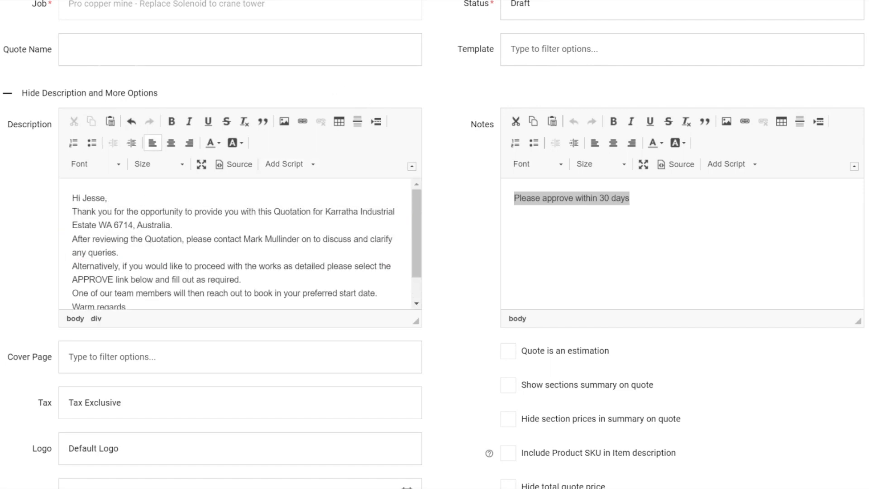
scroll(235, 245, down, 1)
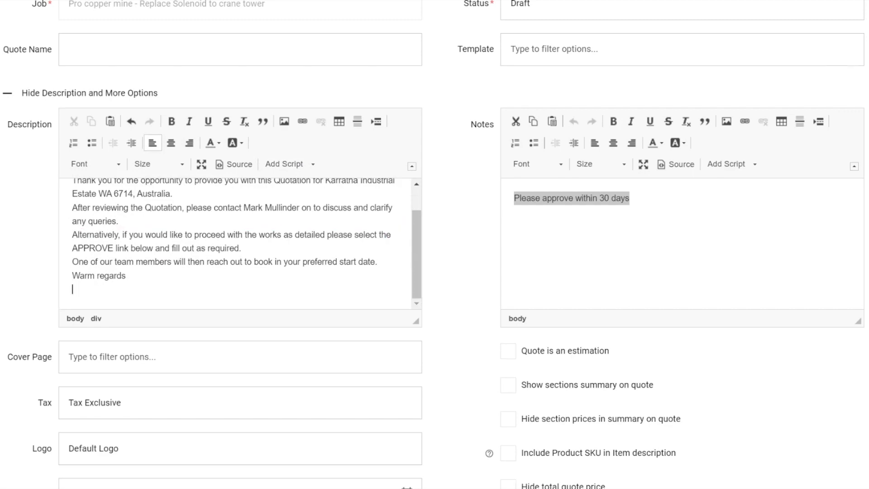
- Replace the quote's notes with the "Quote Standard Exclus..." script
click(630, 198)
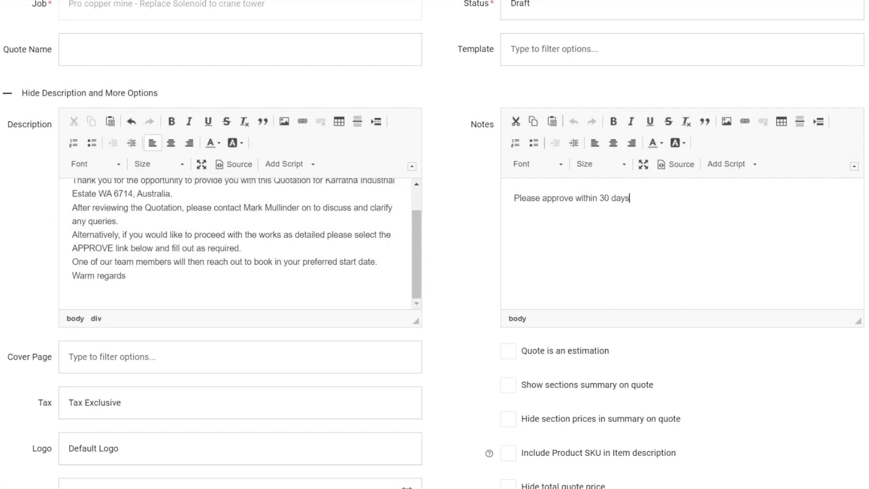
key(ctrl+a)
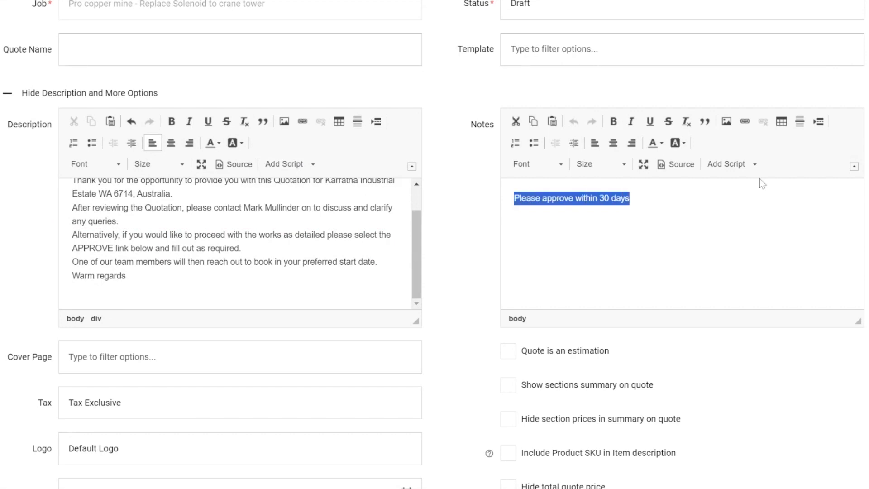
key(BackSpace)
click(732, 165)
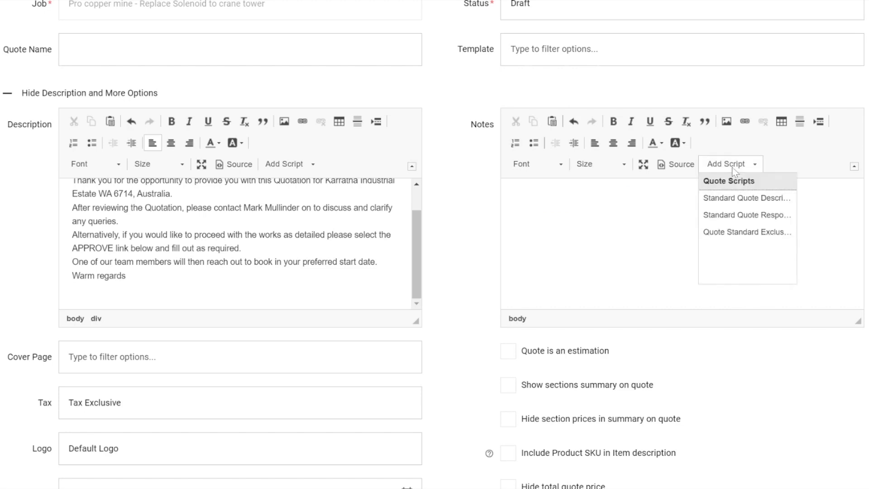
click(725, 232)
scroll(724, 236, up, 3)
- Delete the first "insert" placeholder under EXCLUSIONS in the notes
click(537, 224)
key(BackSpace)
key(BackSpace)
key(BackSpace)
key(BackSpace)
key(BackSpace)
key(BackSpace)
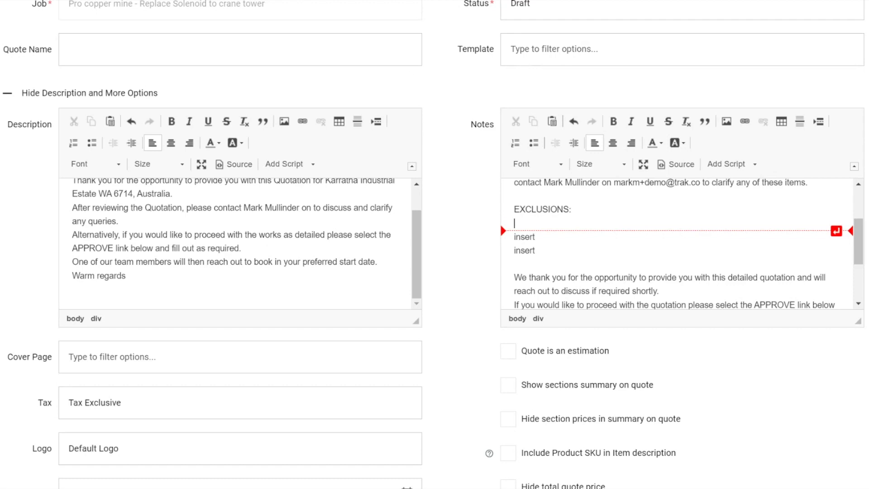
scroll(679, 245, down, 2)
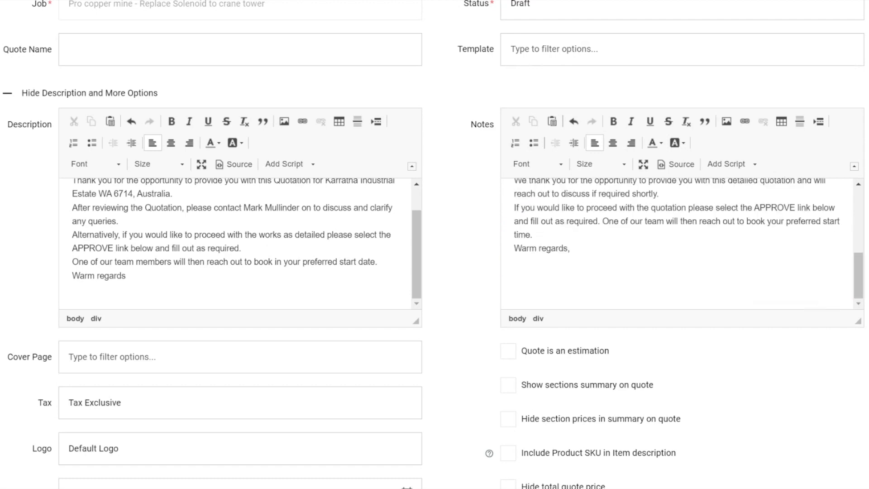
- Examine the cover page choices, the logo and expiry date fields, and the existing quotes available to copy from
scroll(465, 328, down, 3)
scroll(465, 332, down, 1)
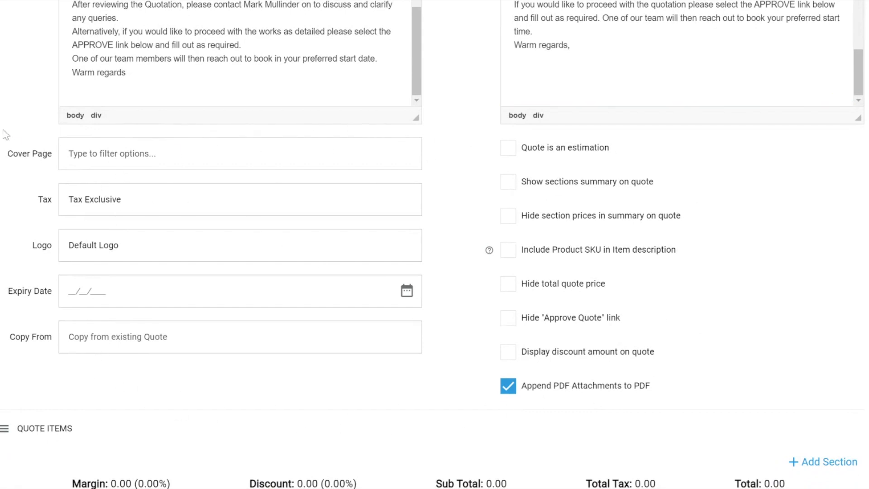
drag(4, 157, 70, 164)
click(96, 160)
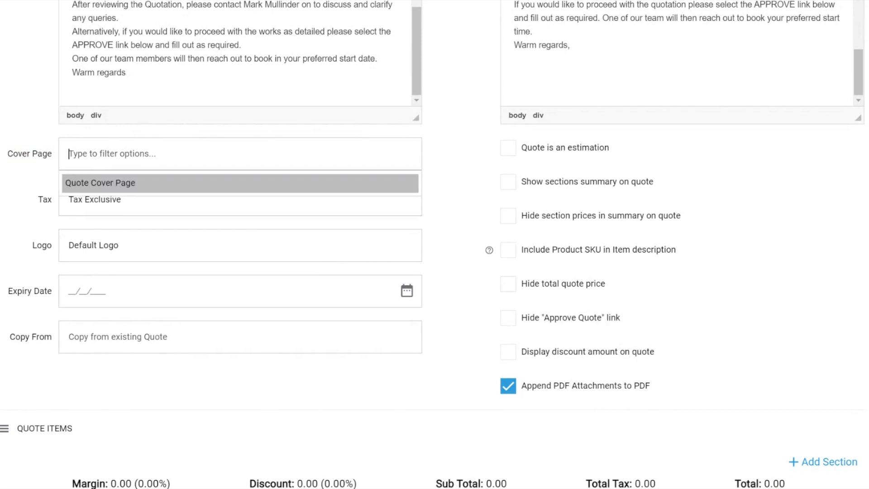
click(28, 183)
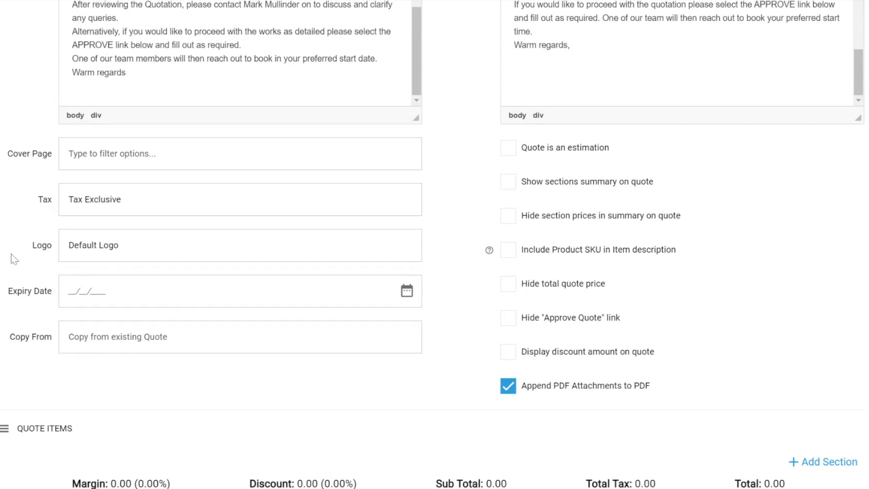
drag(29, 245, 71, 255)
drag(6, 299, 52, 295)
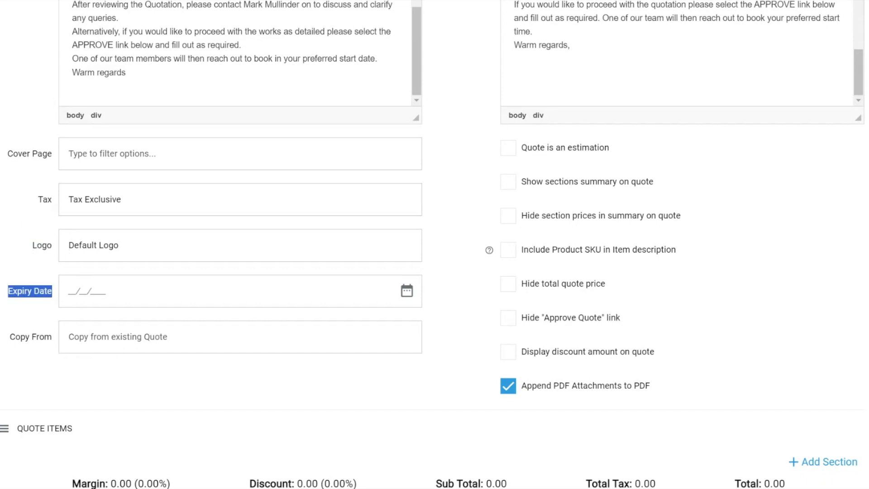
drag(10, 343, 45, 349)
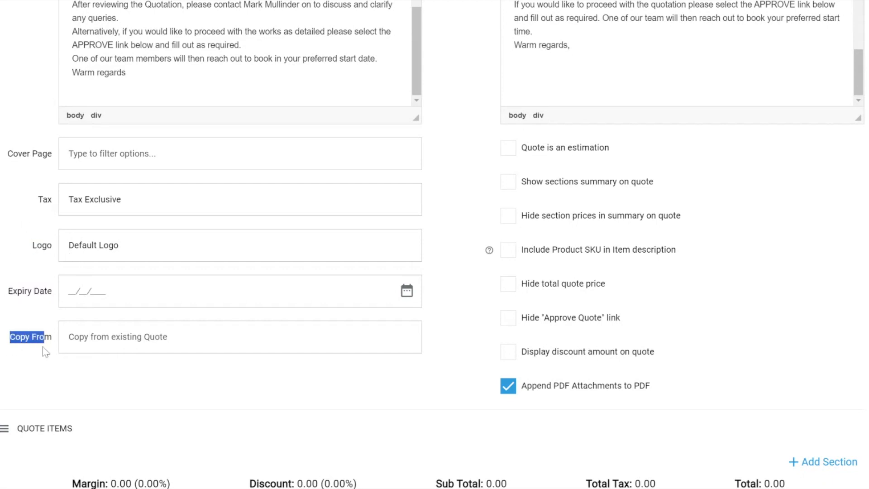
click(92, 348)
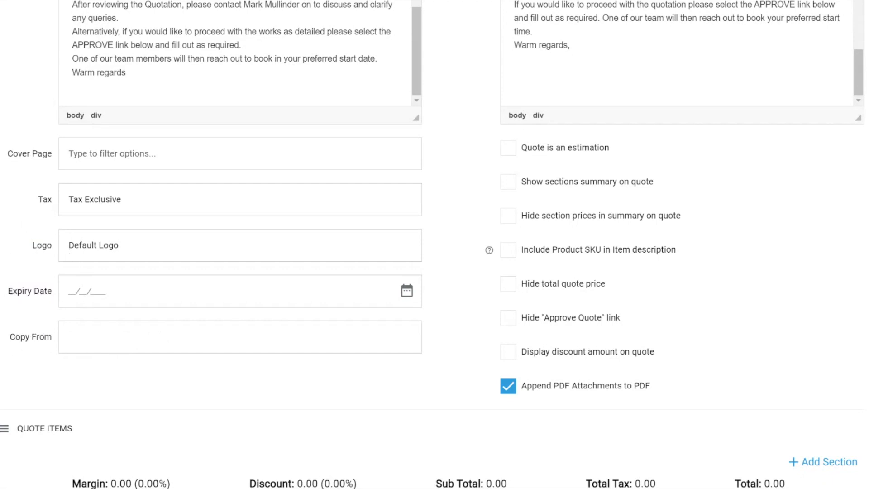
click(29, 373)
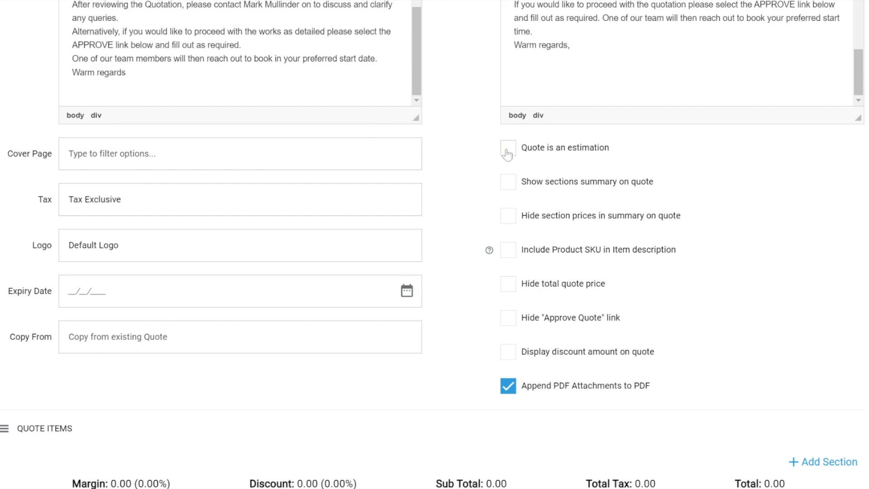
- Toggle the options for hiding section prices in the summary and hiding the total quote price on and back off
click(508, 216)
click(508, 216)
click(507, 285)
click(505, 286)
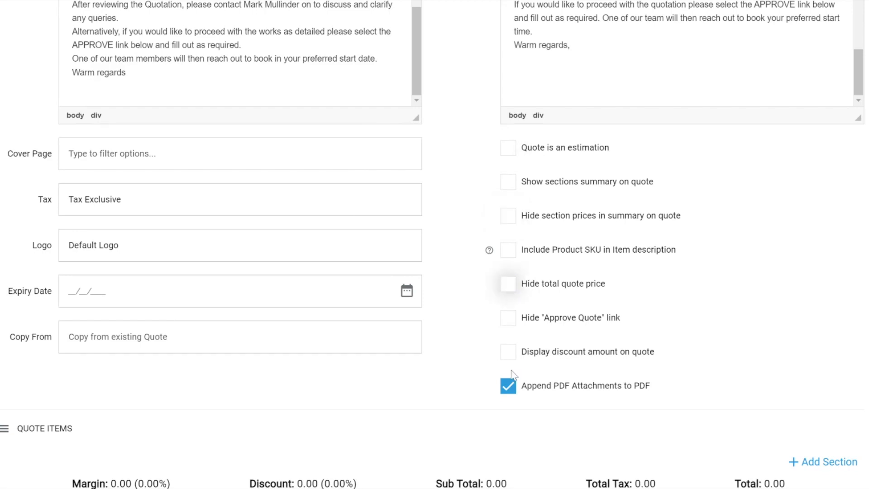
- Add a new section to the quote items
scroll(438, 355, down, 5)
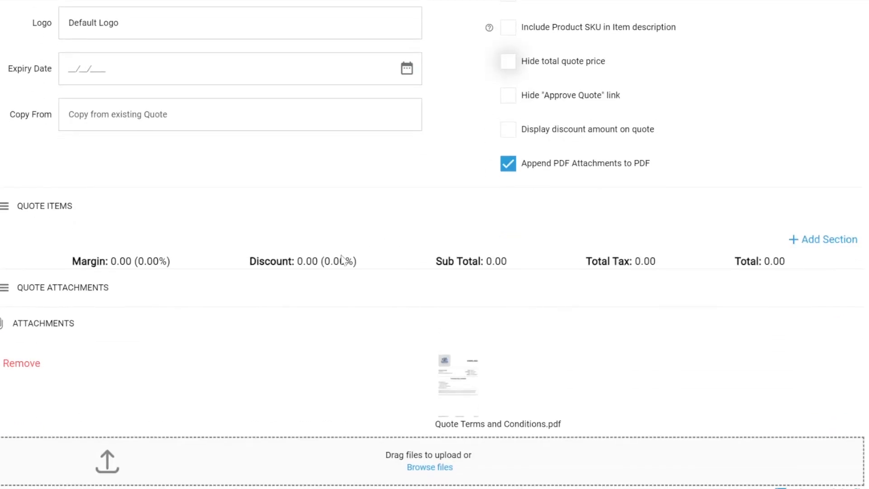
click(822, 244)
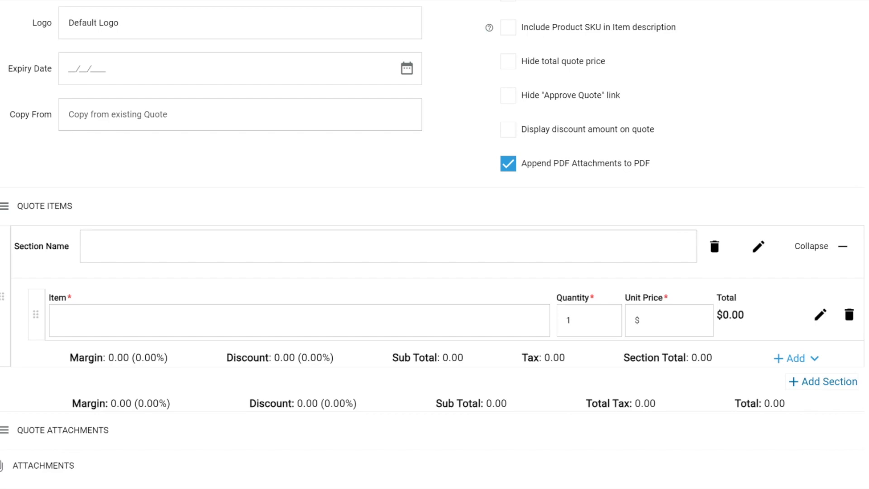
scroll(218, 188, up, 8)
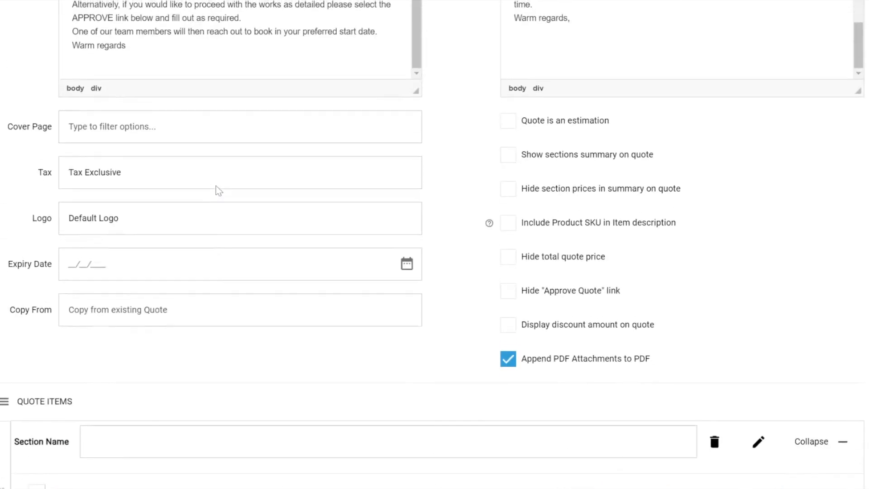
- Fill in the section's first item as "materials and labour to complete" with a unit price of $540
scroll(149, 163, down, 11)
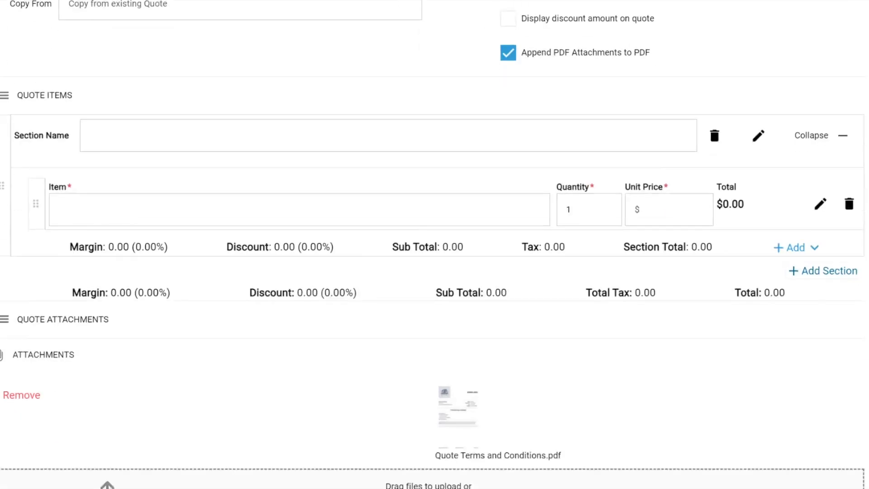
click(100, 156)
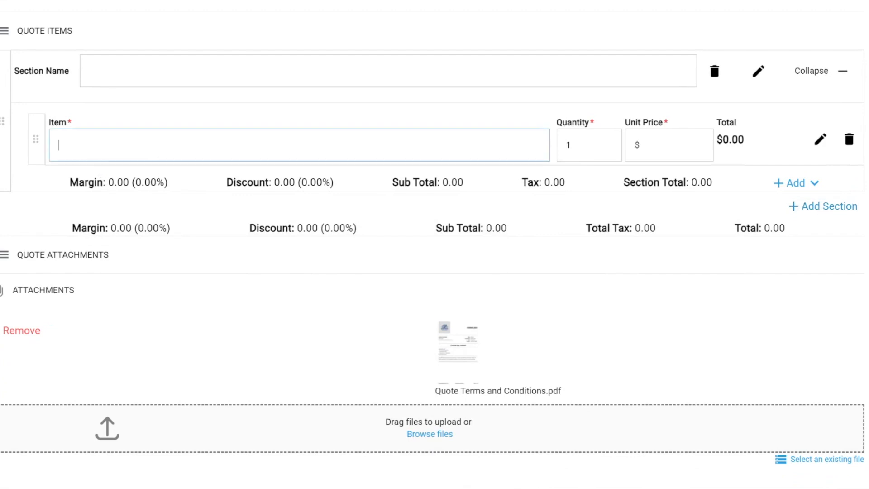
text(mater)
text(ials and labour to complete)
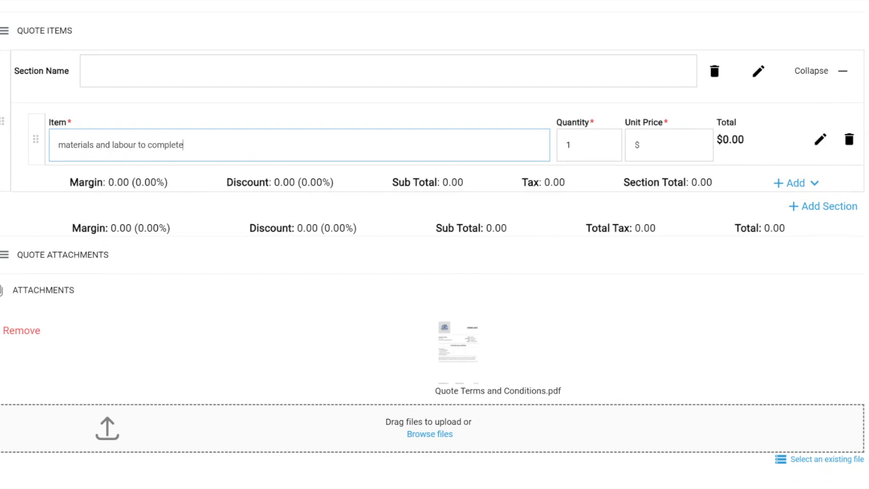
click(657, 145)
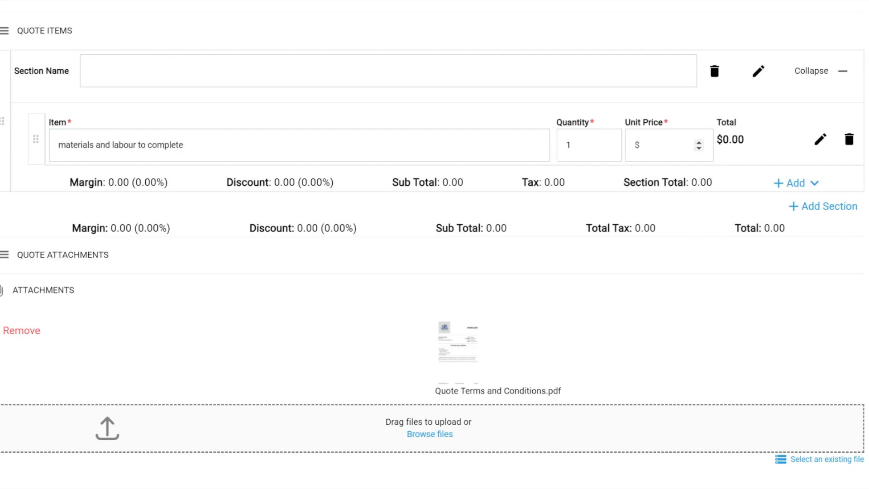
text(540)
click(599, 106)
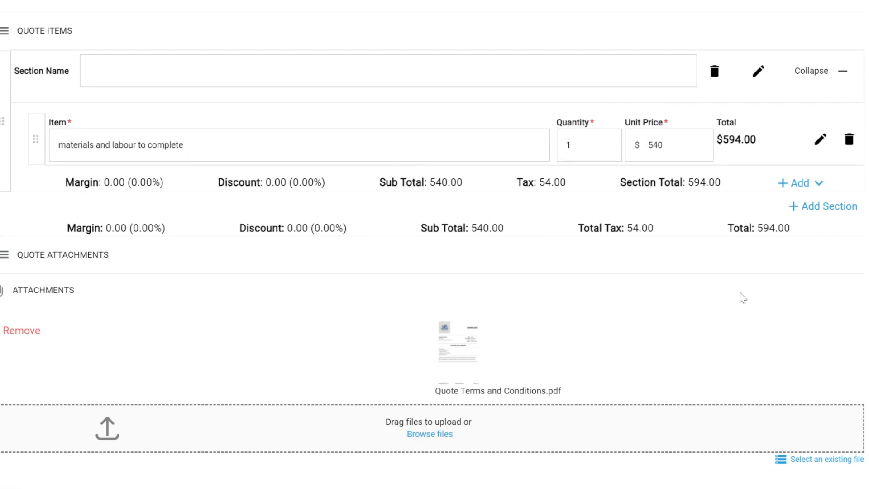
- Add a second item line and fill it with the Oven product found by its product code 1000
click(783, 184)
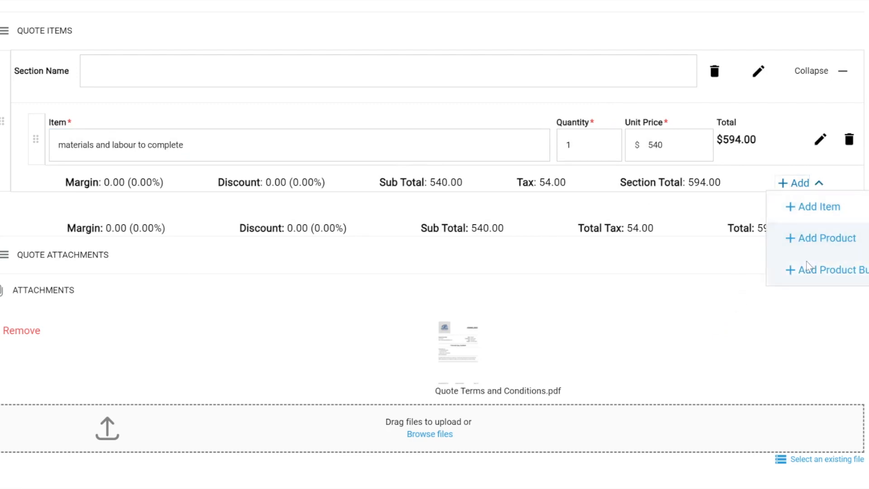
click(809, 210)
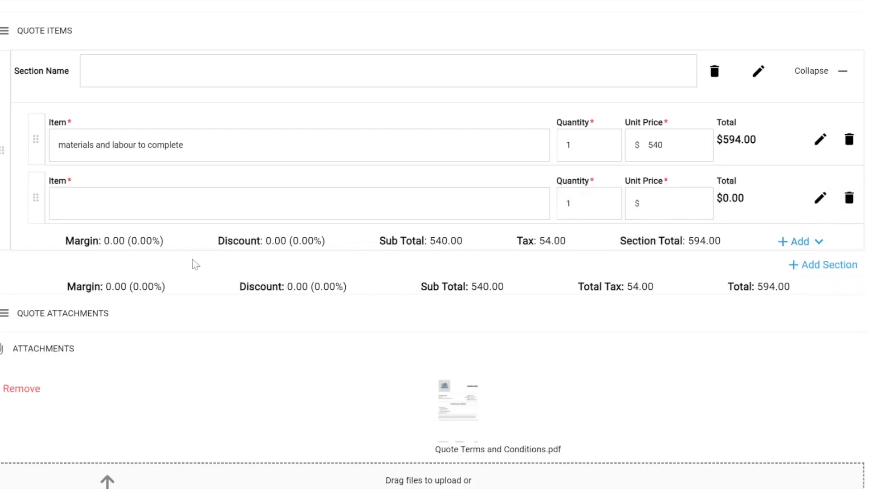
click(181, 204)
text(1000)
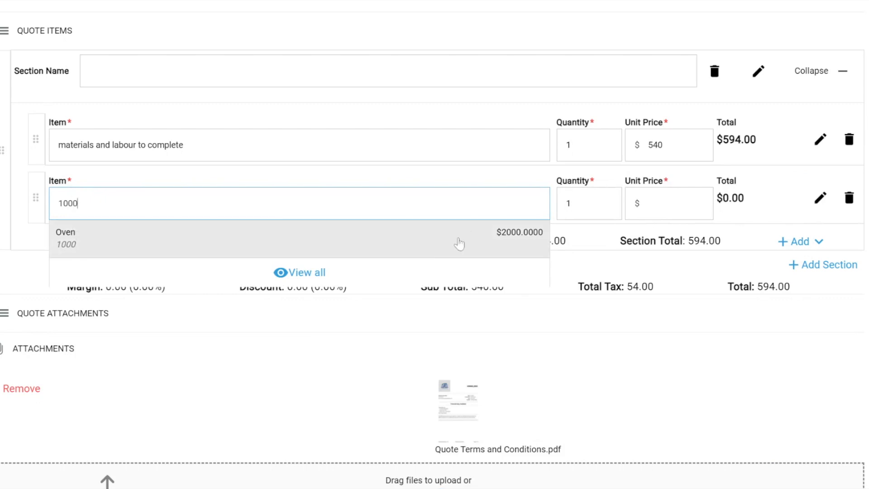
click(76, 245)
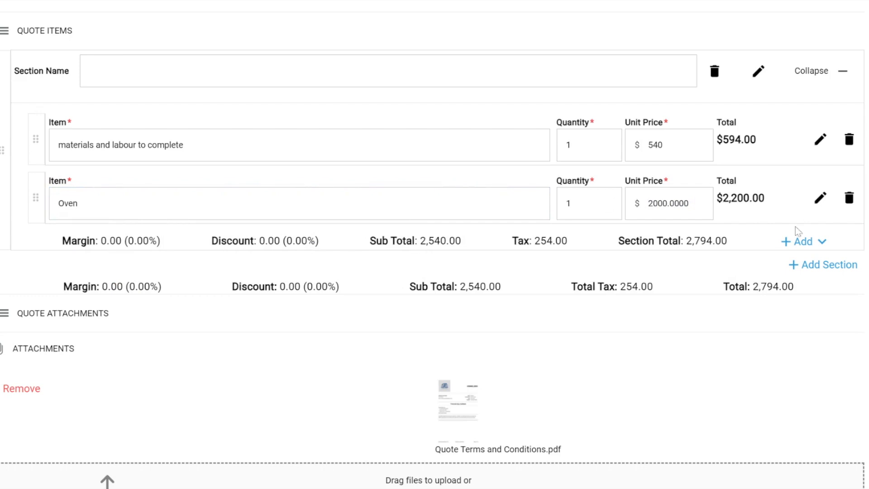
- Add the Dishwasher and Oven from the product catalogue to the section, one of each
click(802, 245)
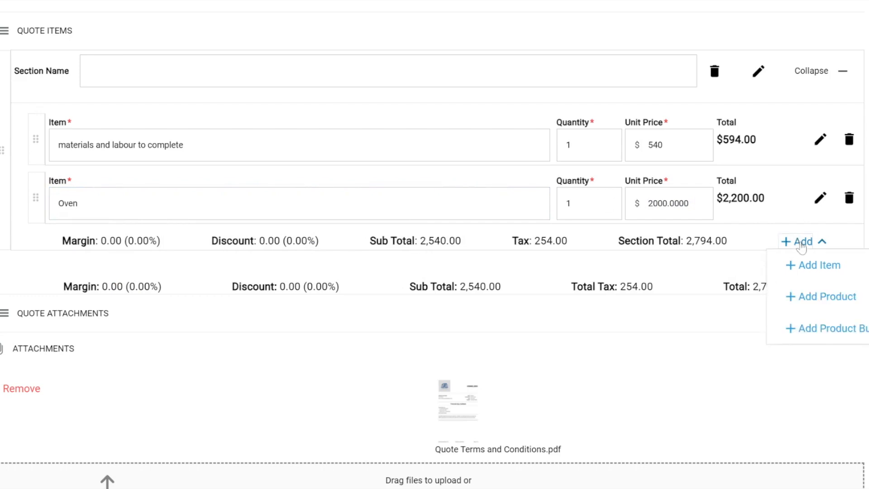
click(811, 309)
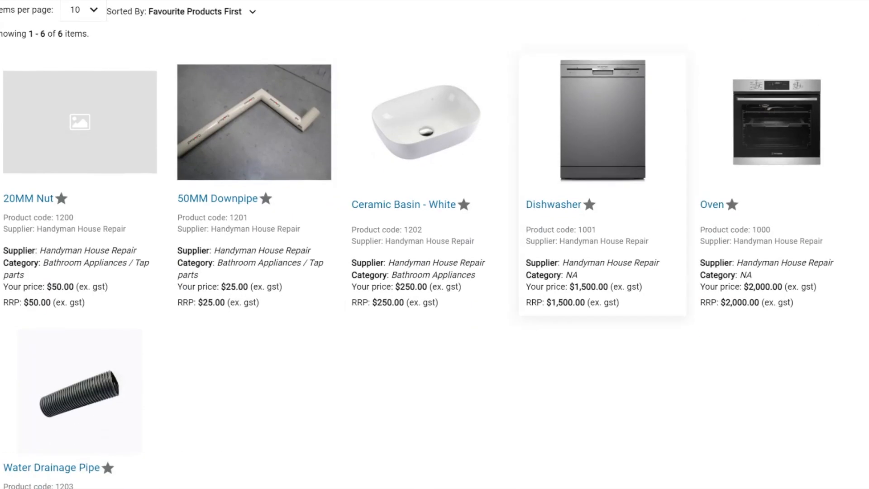
click(563, 307)
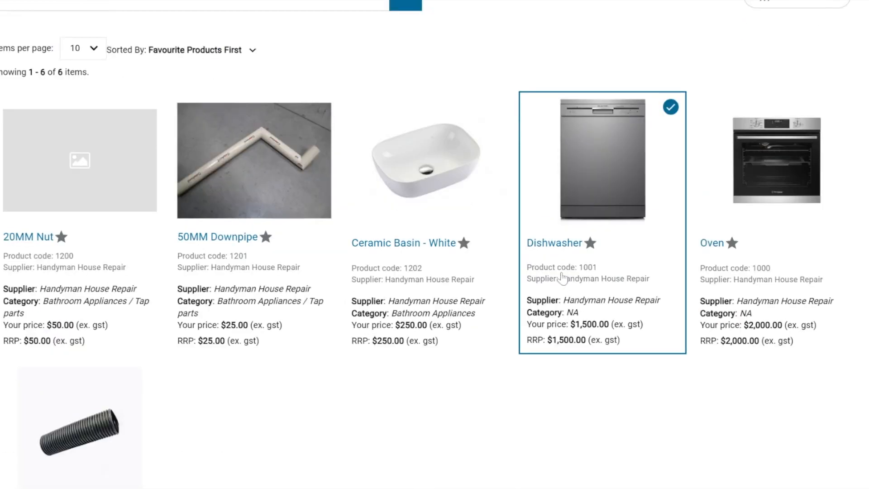
click(740, 328)
scroll(773, 345, down, 5)
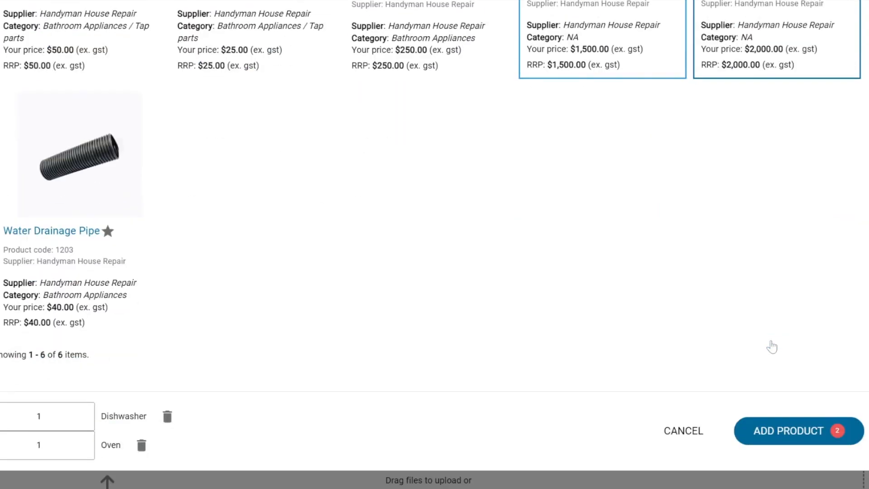
click(788, 436)
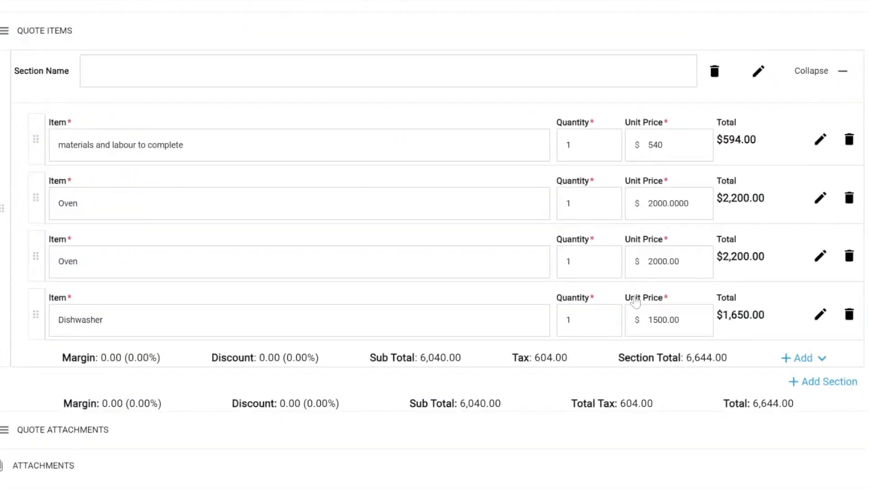
drag(59, 145, 183, 145)
drag(63, 203, 78, 204)
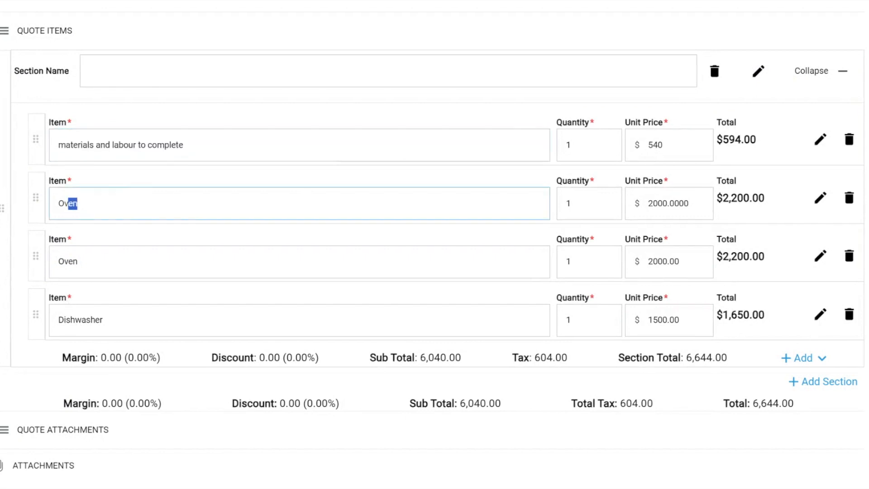
drag(64, 320, 103, 320)
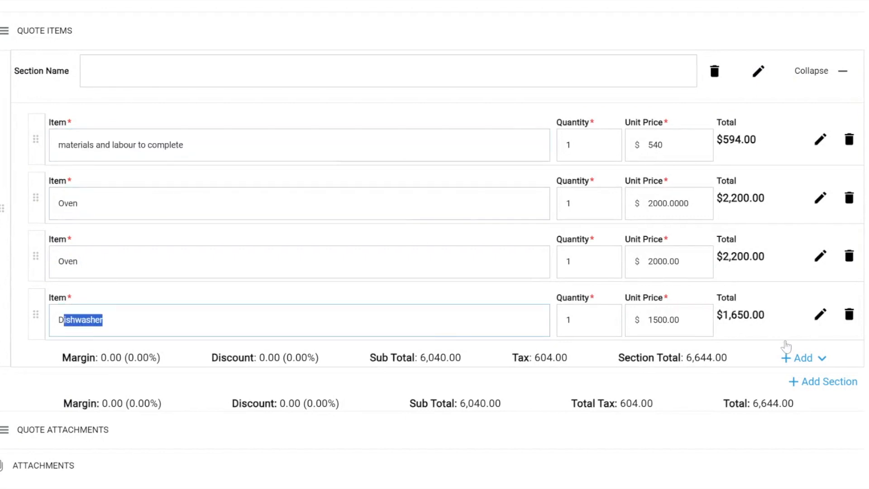
click(806, 359)
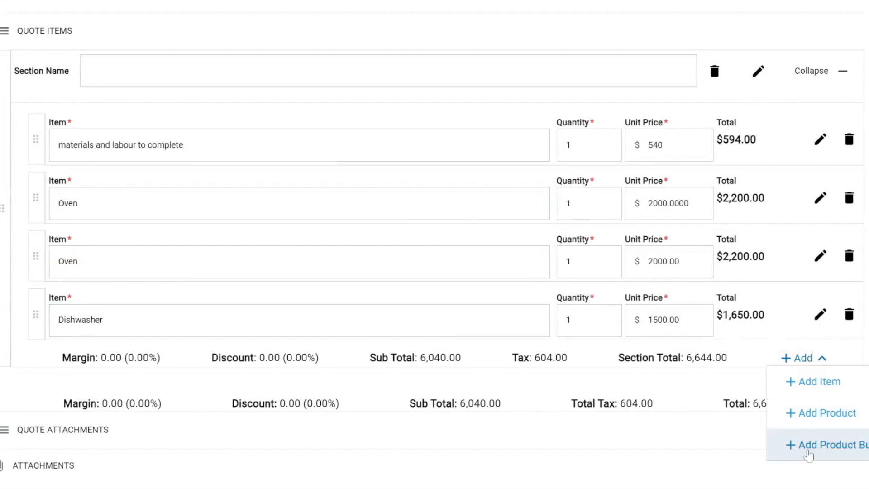
click(693, 393)
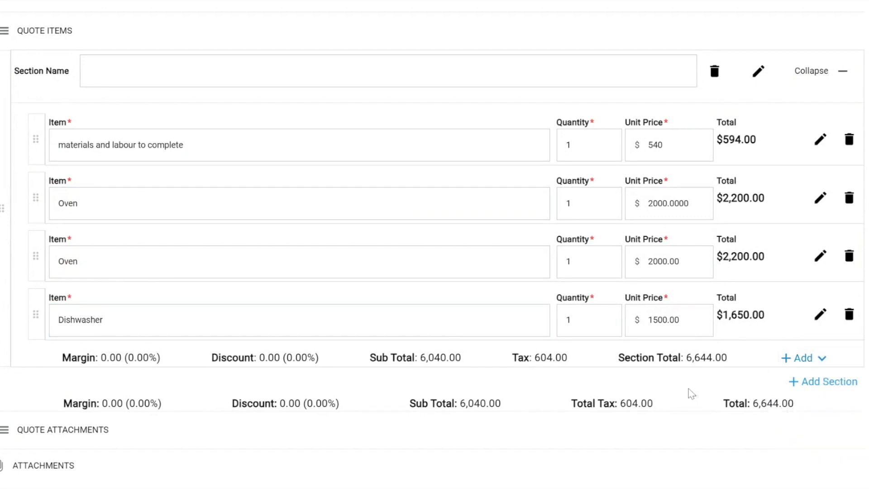
- Add another section to the quote items and turn on hiding the total quote price
click(815, 389)
scroll(481, 382, down, 3)
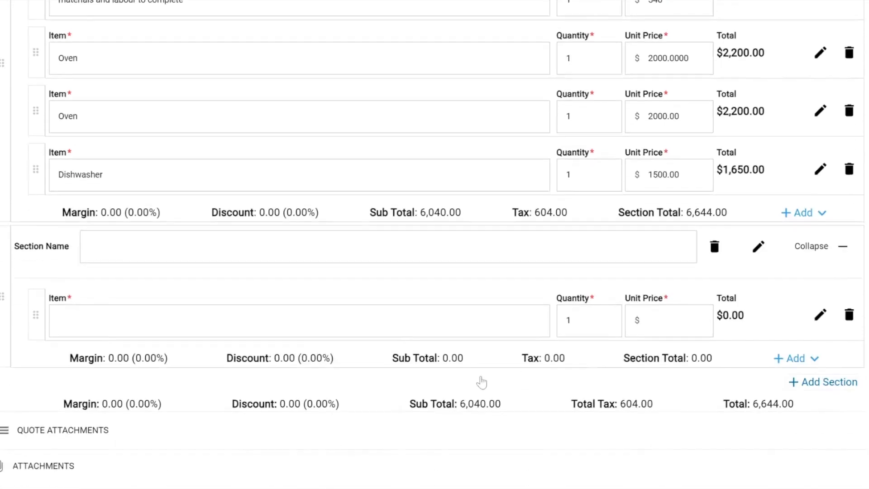
scroll(344, 205, up, 8)
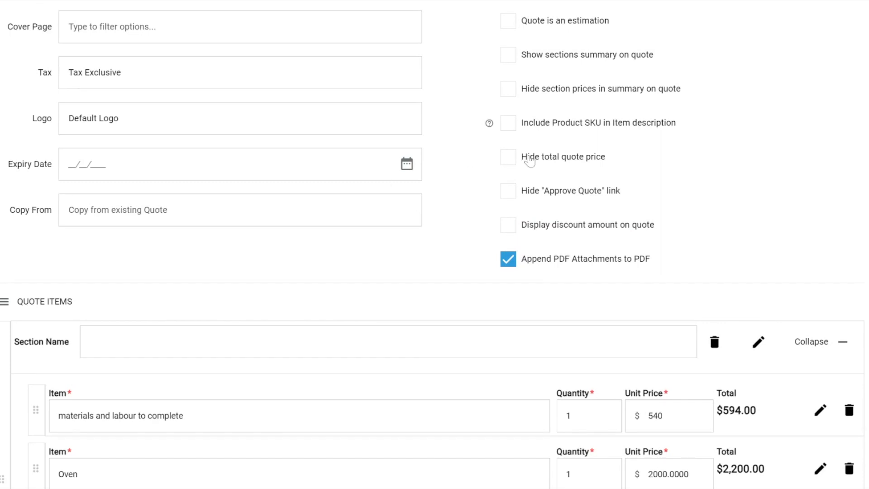
click(509, 161)
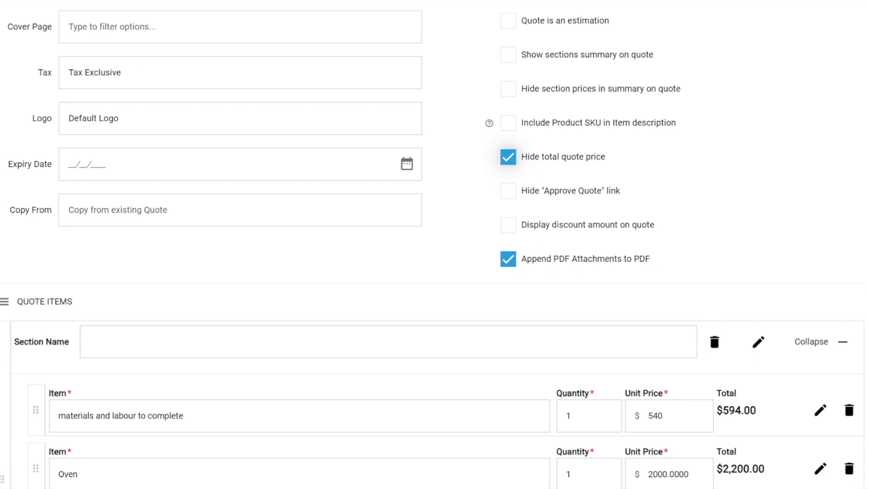
- Name the first quote section "option A"
scroll(398, 303, down, 3)
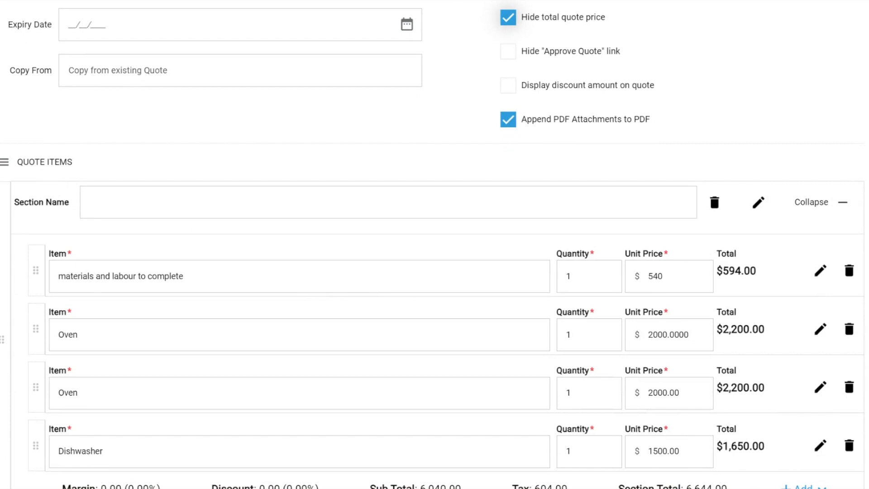
drag(15, 205, 81, 205)
click(90, 203)
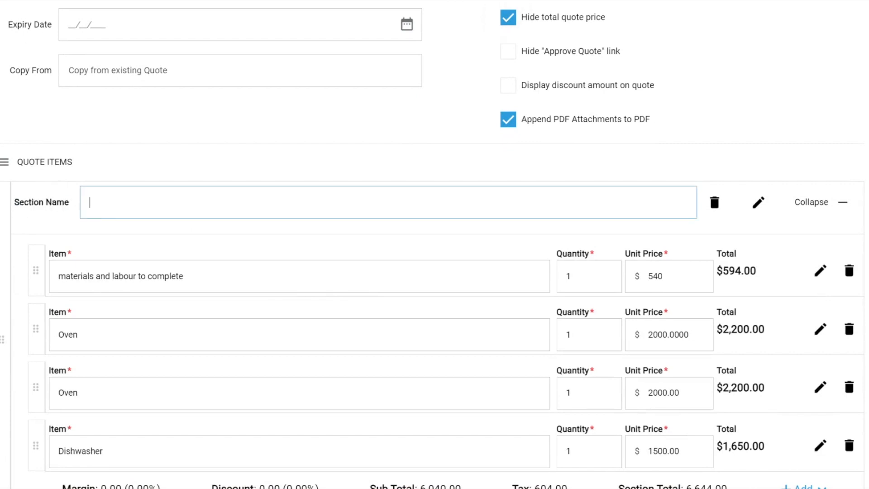
text(option 1)
key(BackSpace)
text(A)
- Expand the details of section option A and examine its description, attachment, display, optional-section, sub-job and cost centre settings
click(760, 206)
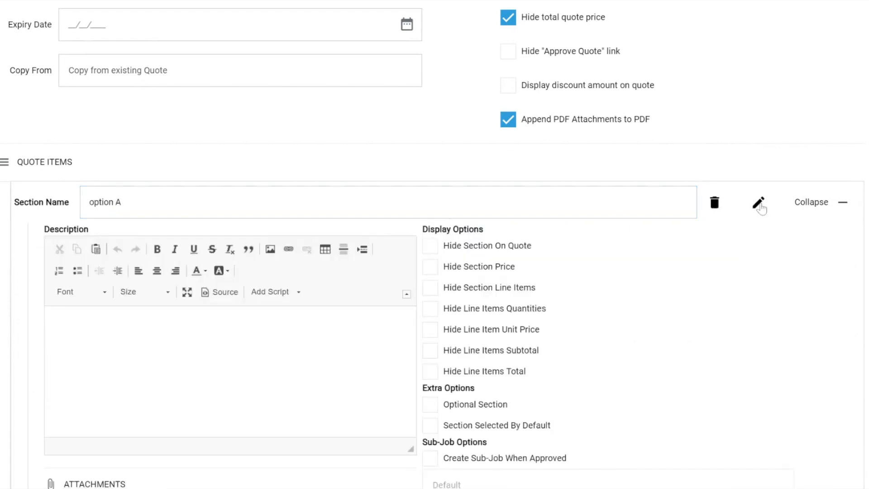
scroll(220, 154, down, 3)
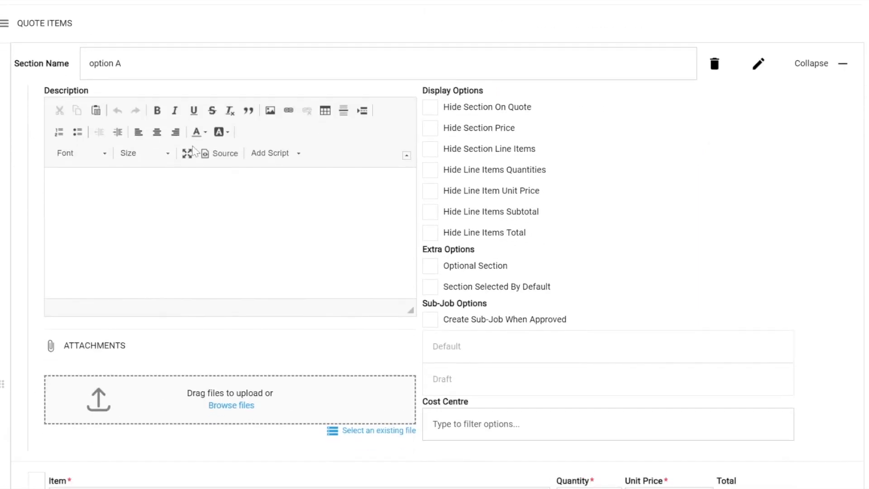
scroll(220, 154, down, 3)
scroll(220, 154, down, 5)
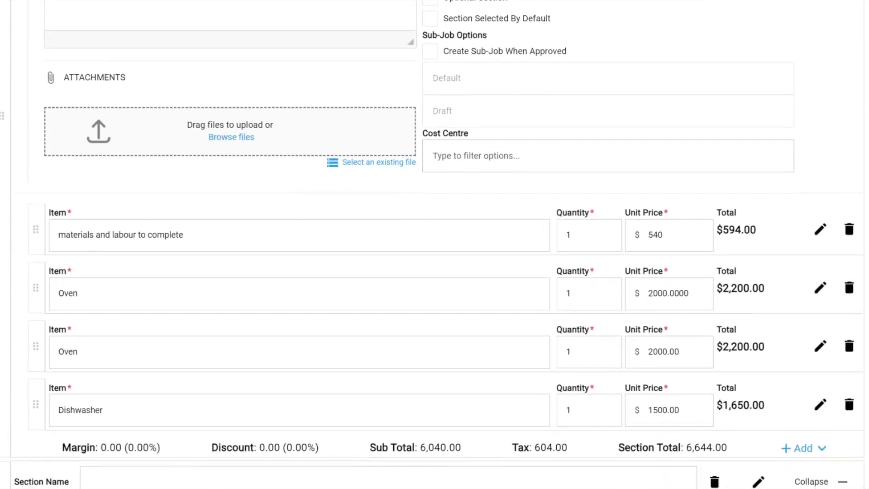
scroll(220, 154, up, 6)
scroll(220, 154, up, 1)
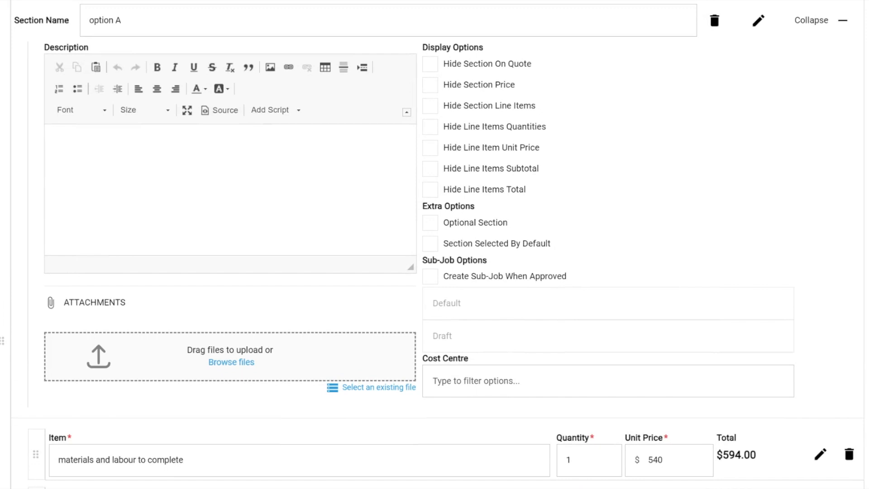
scroll(435, 244, up, 1)
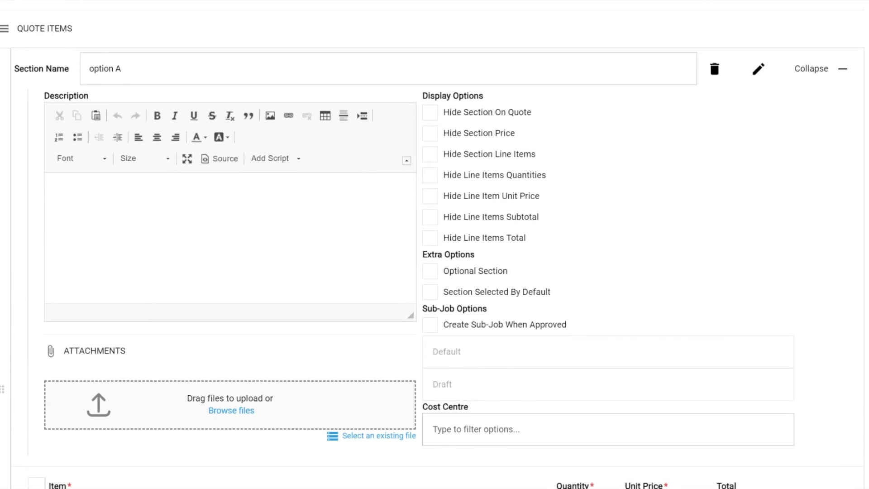
drag(430, 96, 516, 97)
scroll(479, 305, down, 4)
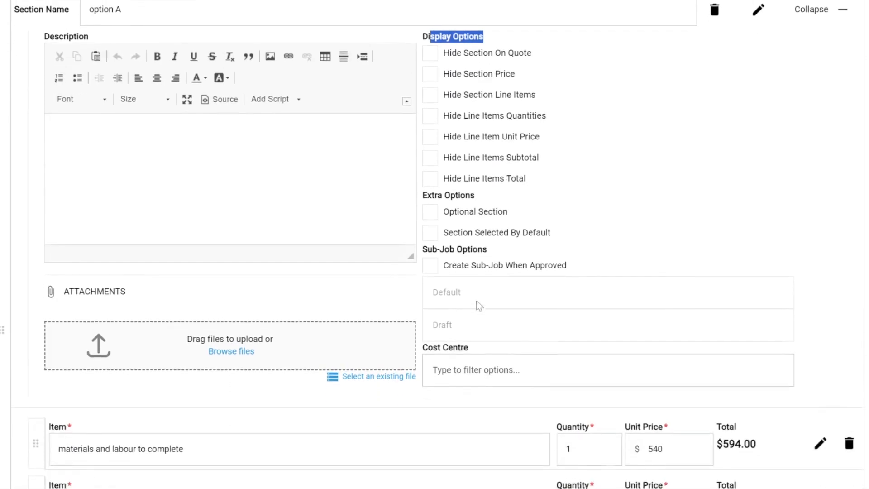
scroll(479, 306, down, 7)
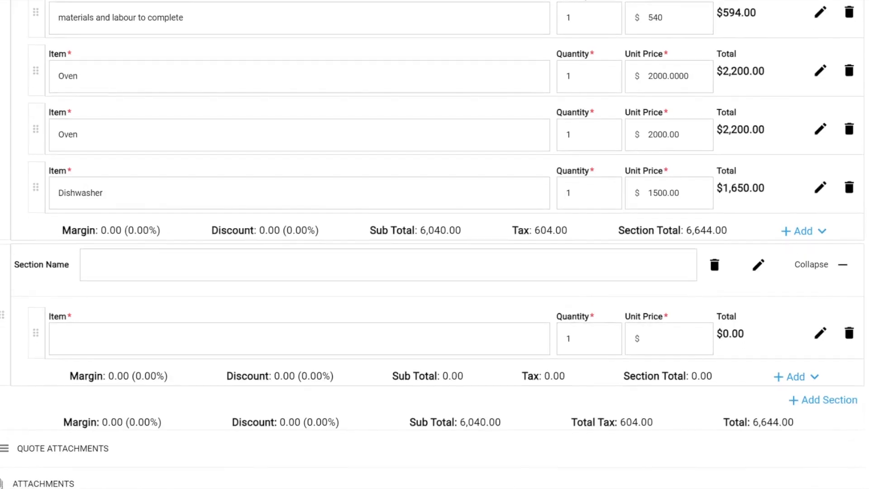
scroll(478, 301, down, 5)
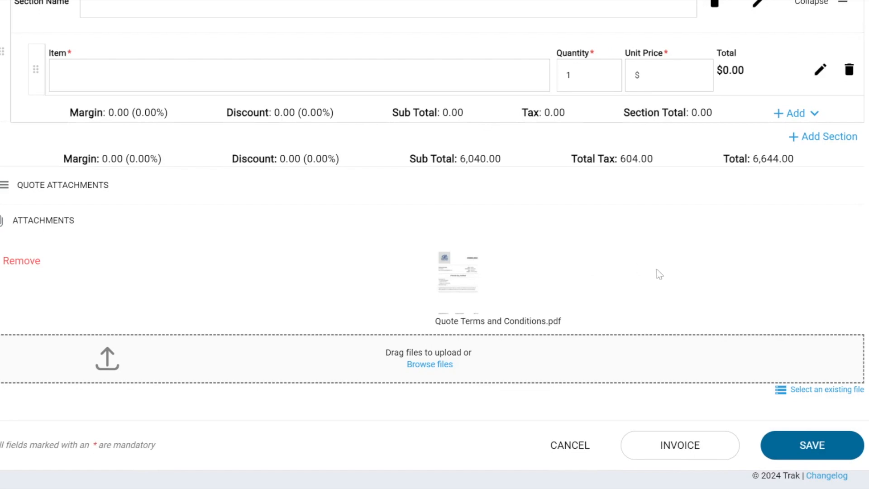
- Examine the available choices for the quote's status in the quote details
scroll(657, 270, up, 20)
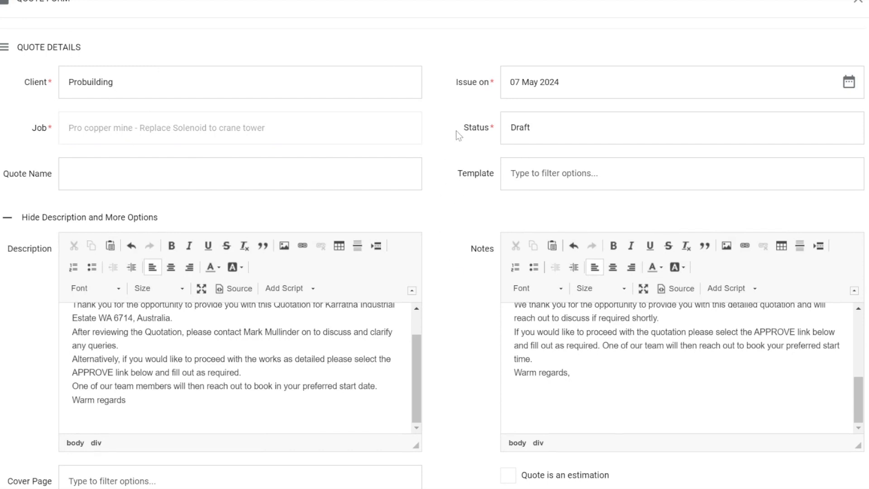
drag(457, 132, 567, 138)
click(568, 141)
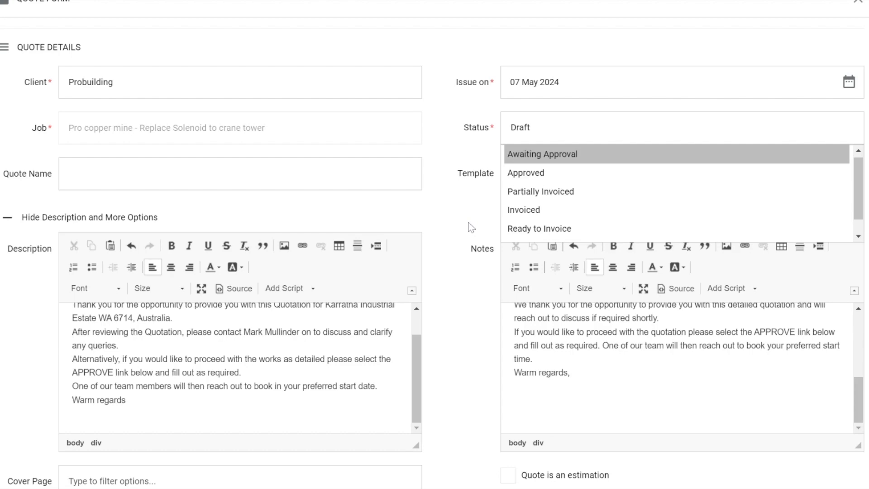
scroll(475, 263, down, 20)
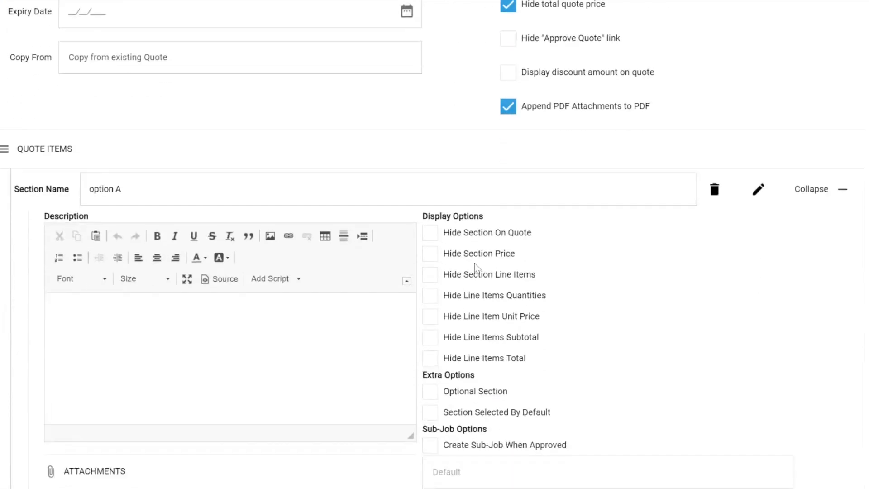
scroll(656, 330, down, 7)
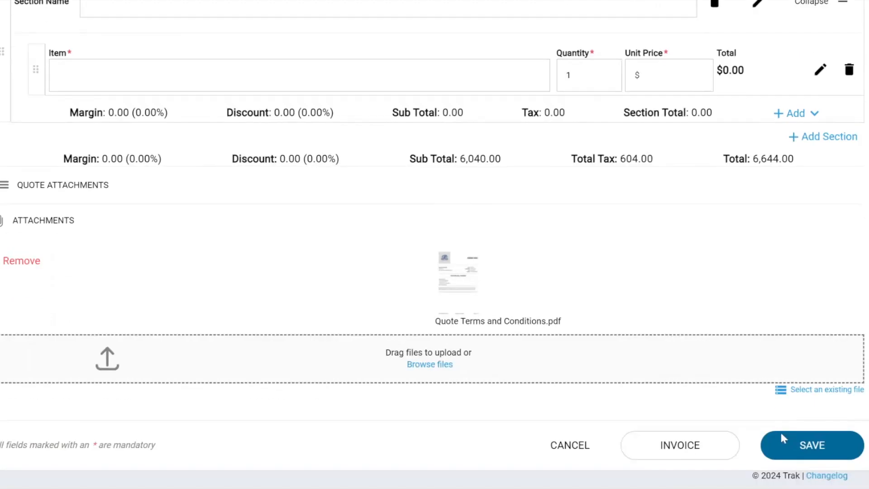
- Try to save the quote and delete the blank line item from the unnamed second section
click(800, 457)
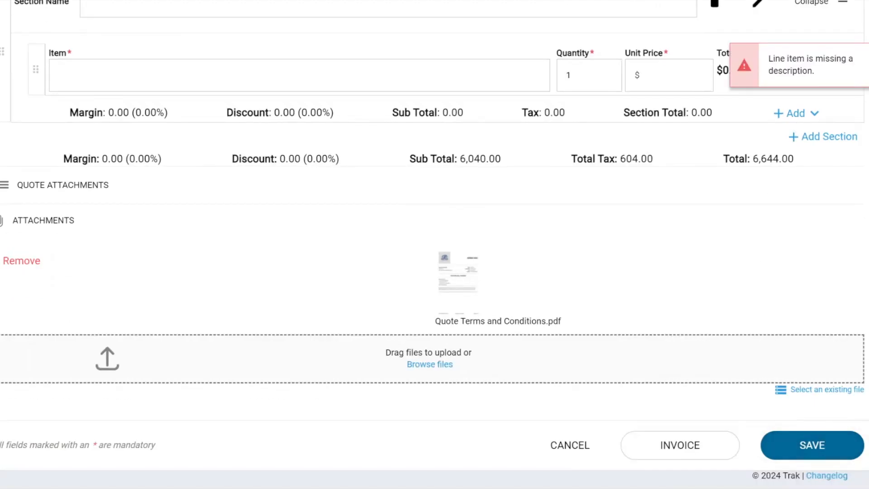
scroll(646, 183, up, 2)
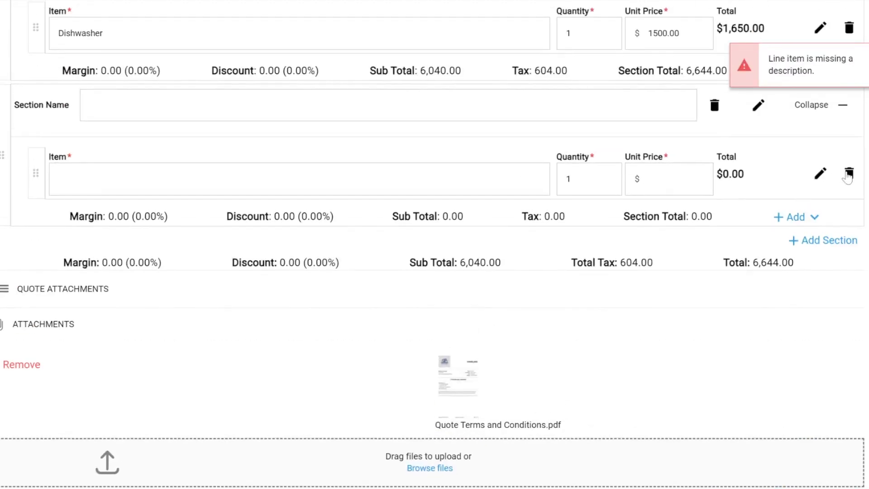
click(849, 174)
click(571, 283)
- Delete the unnamed second section from the quote items and save the quote
scroll(734, 179, up, 2)
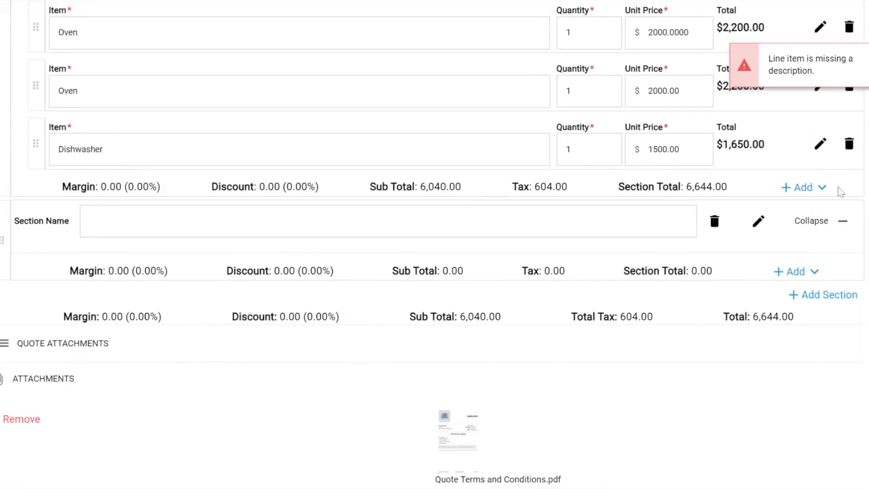
click(715, 222)
click(573, 278)
scroll(662, 338, down, 2)
click(787, 447)
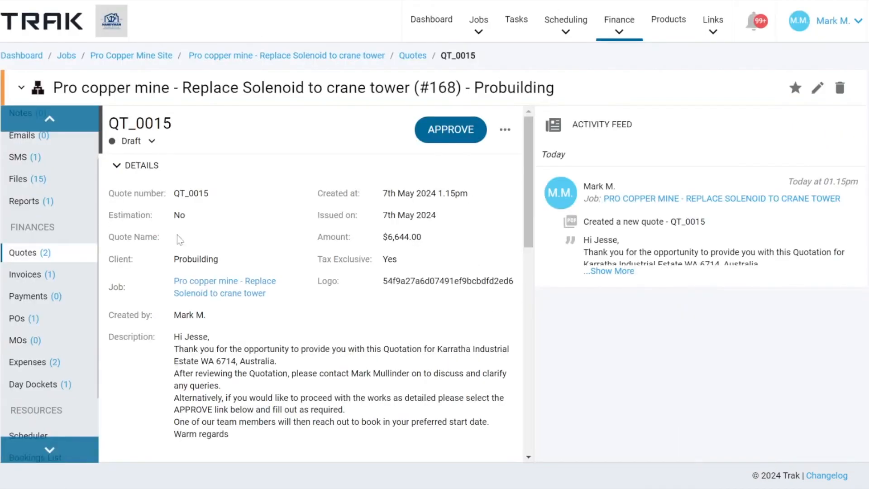
- Review the saved quote's details, description and notes, and examine the further actions available for it
scroll(262, 164, down, 10)
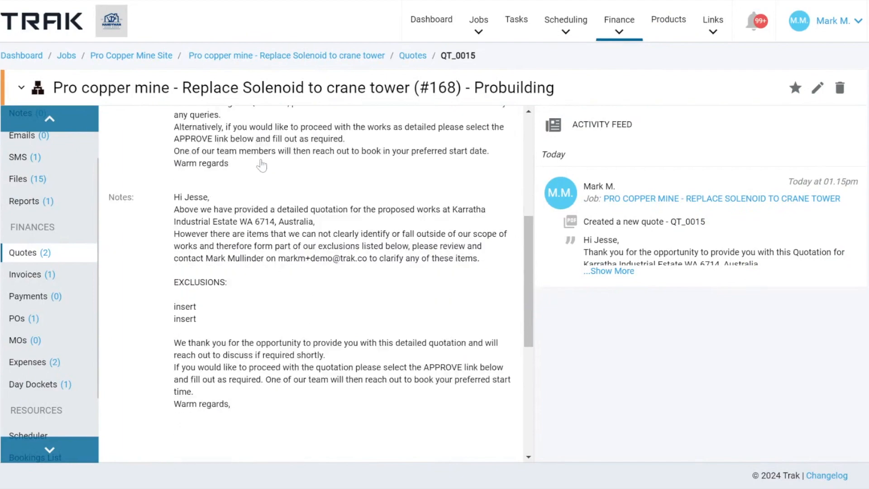
scroll(261, 163, down, 3)
scroll(262, 164, up, 12)
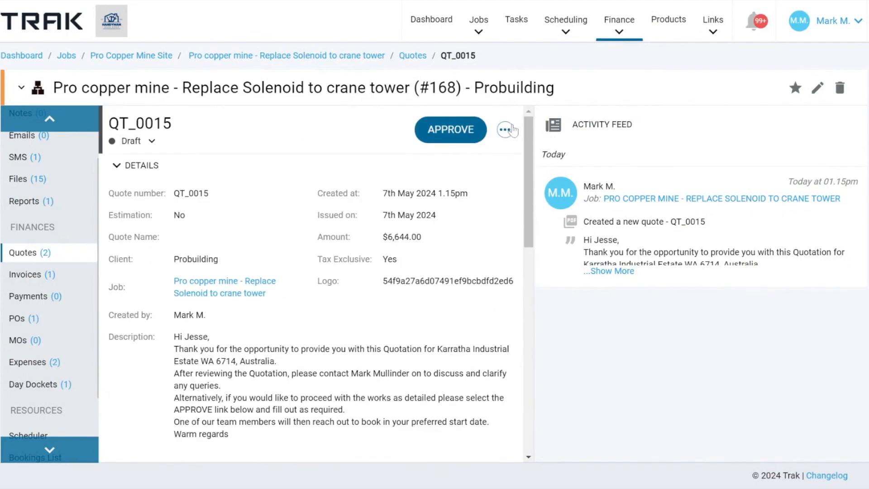
click(507, 131)
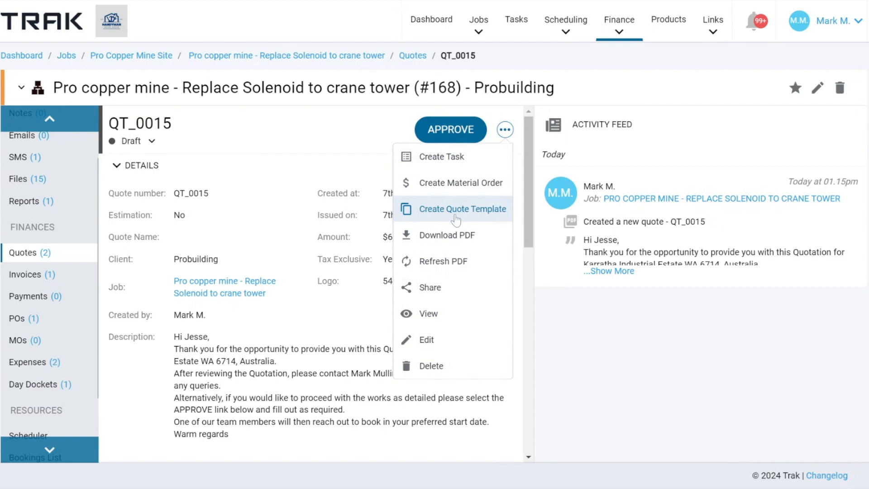
click(361, 172)
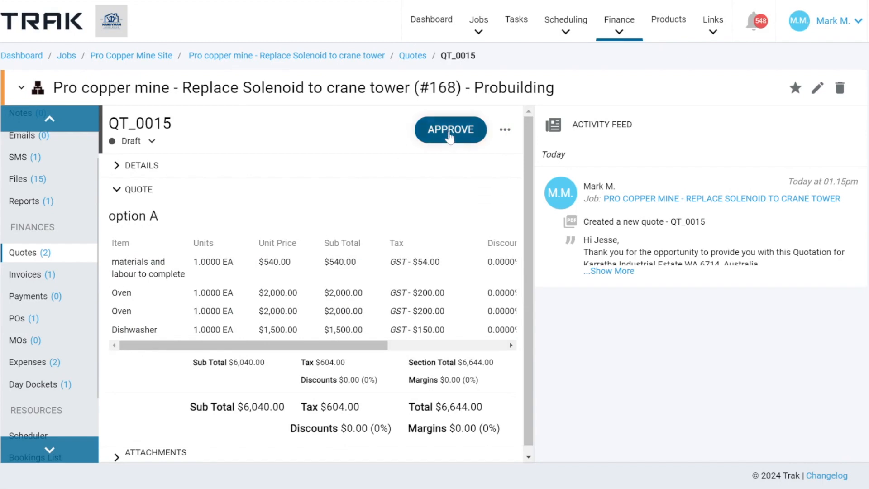
- Examine the quote's approval form without approving it, and look at the available quote status choices
click(451, 134)
scroll(428, 196, down, 2)
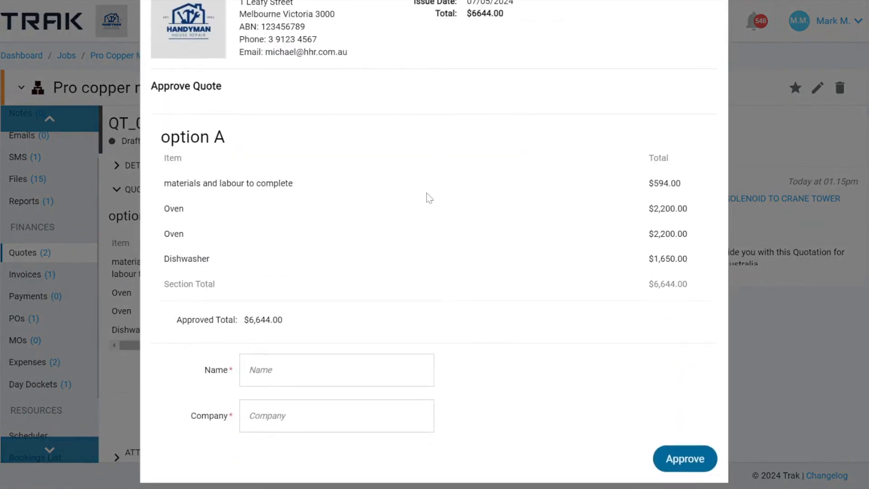
scroll(337, 131, up, 2)
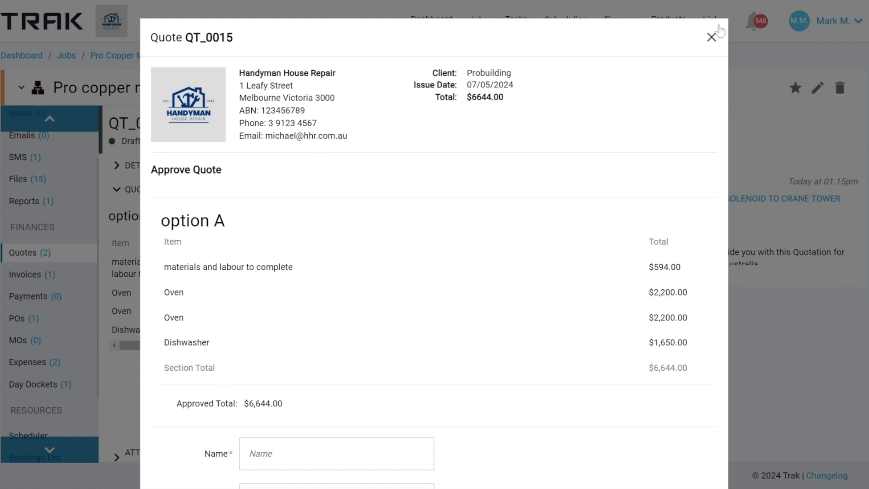
click(711, 37)
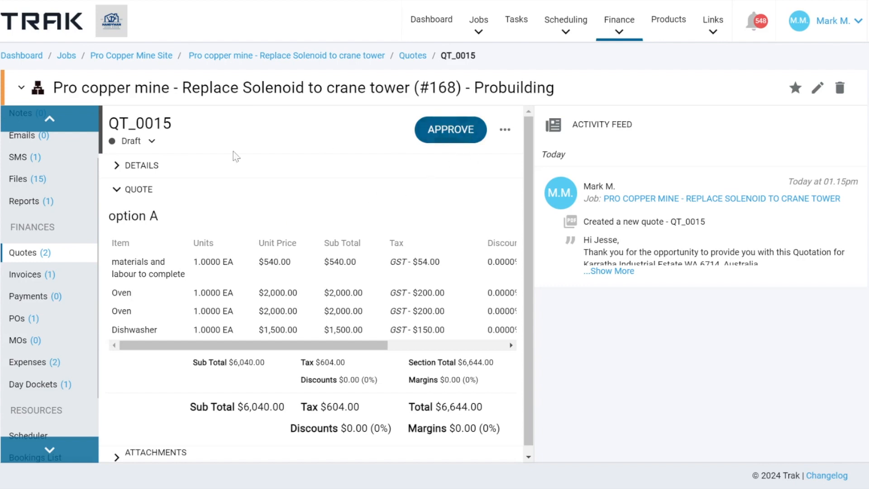
click(157, 145)
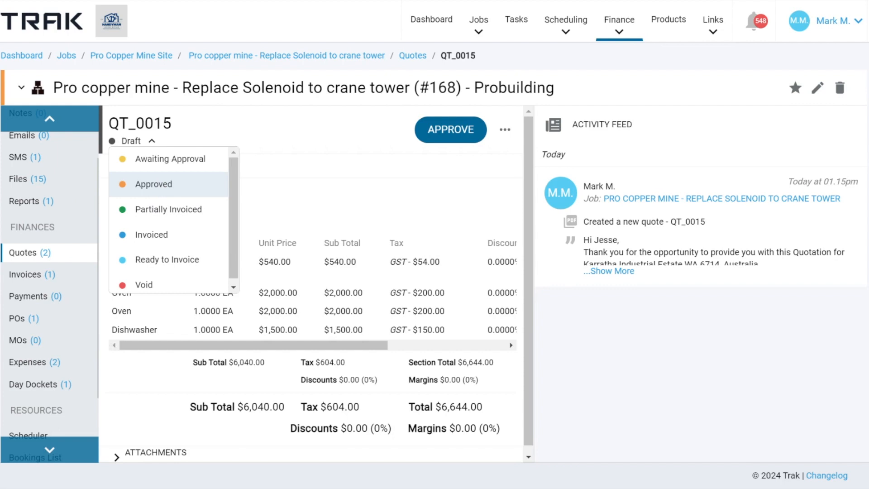
click(334, 198)
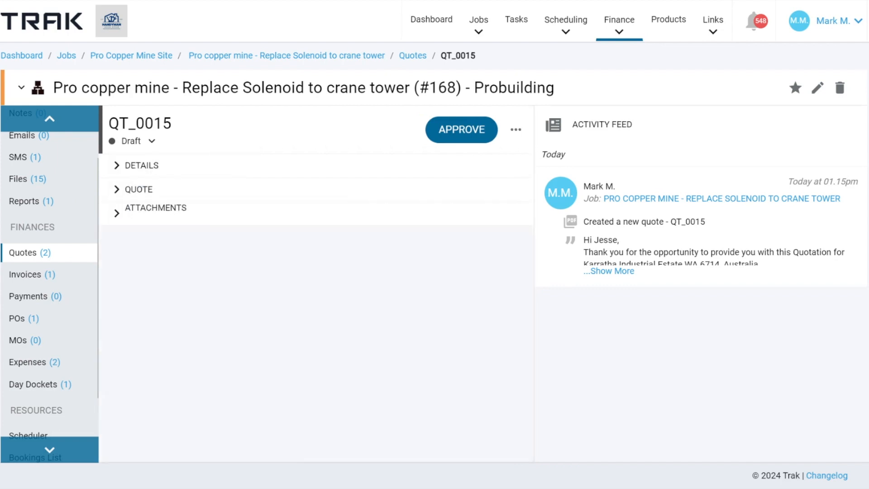
- Open the company's Quote Settings within the finance settings
click(840, 23)
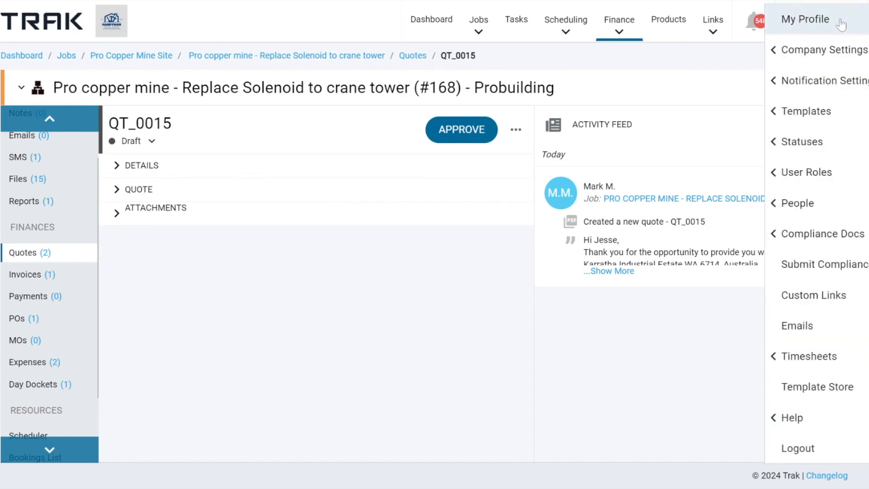
click(810, 53)
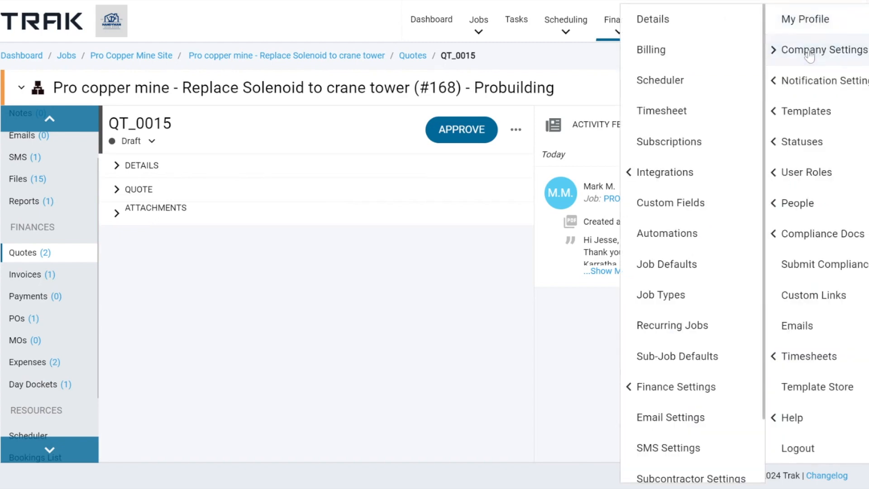
click(661, 389)
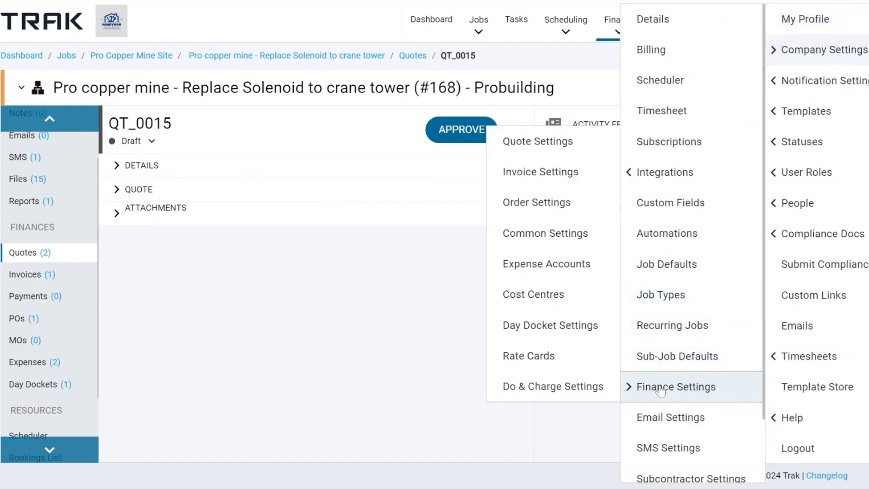
click(542, 153)
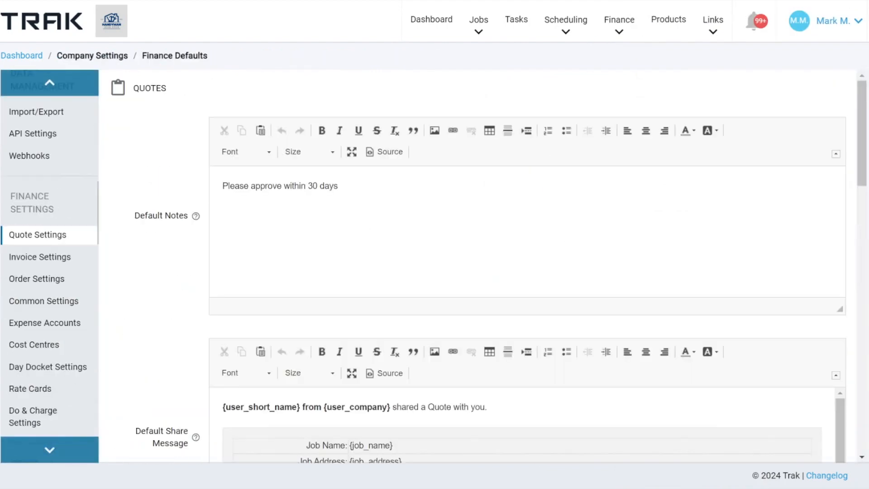
- Examine the default notes and default share message in the quote settings
drag(130, 227, 182, 228)
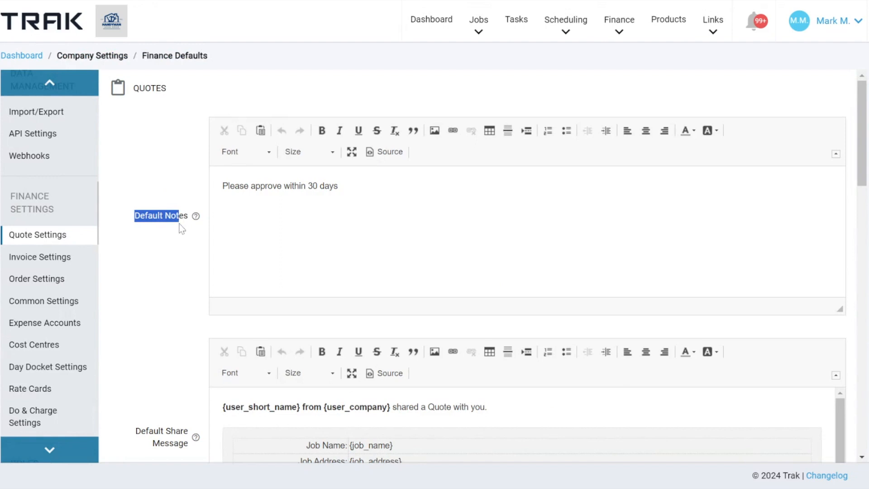
drag(222, 186, 340, 187)
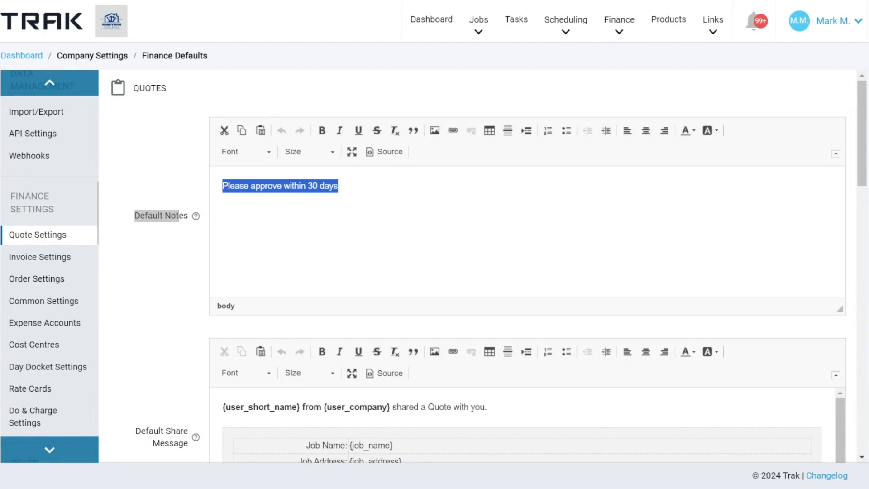
scroll(183, 165, down, 5)
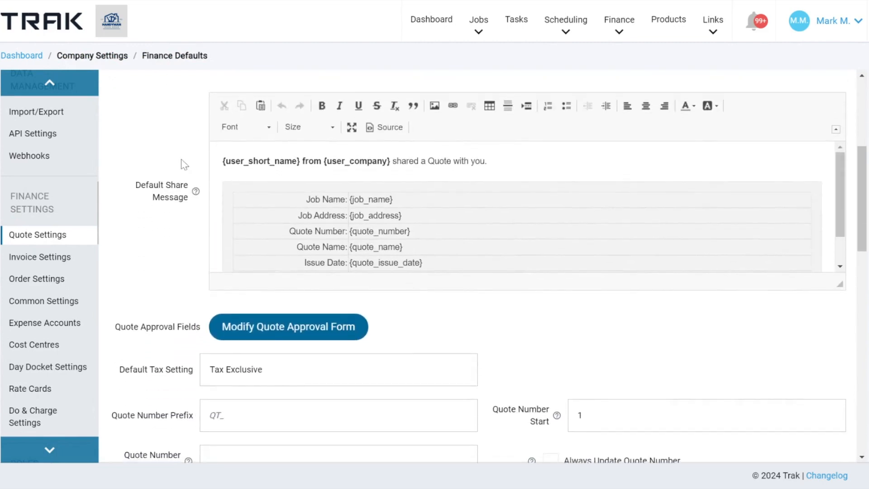
drag(135, 183, 188, 201)
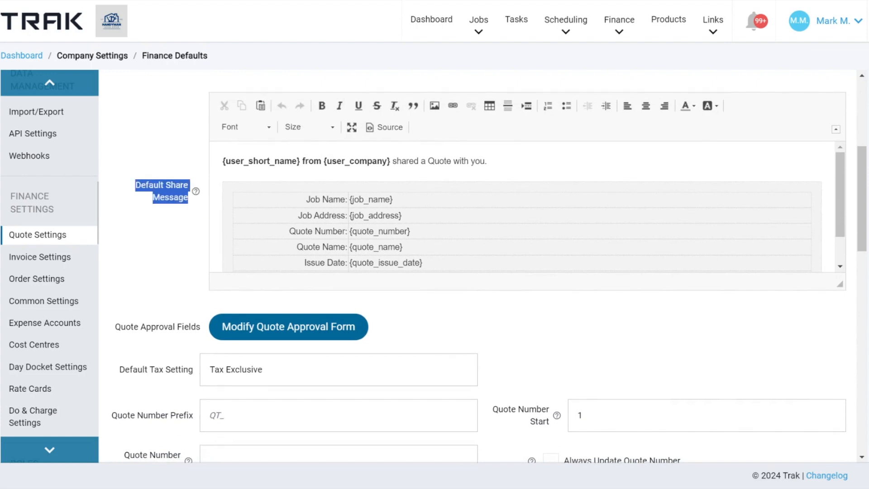
drag(222, 161, 402, 246)
- Examine the quote approval fields, default tax setting and default expiry margin in the quote settings
scroll(163, 266, down, 2)
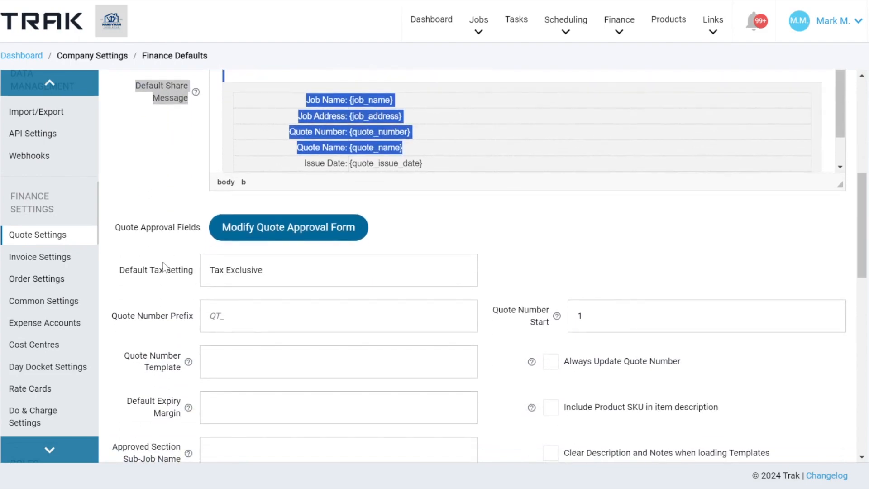
drag(114, 227, 177, 228)
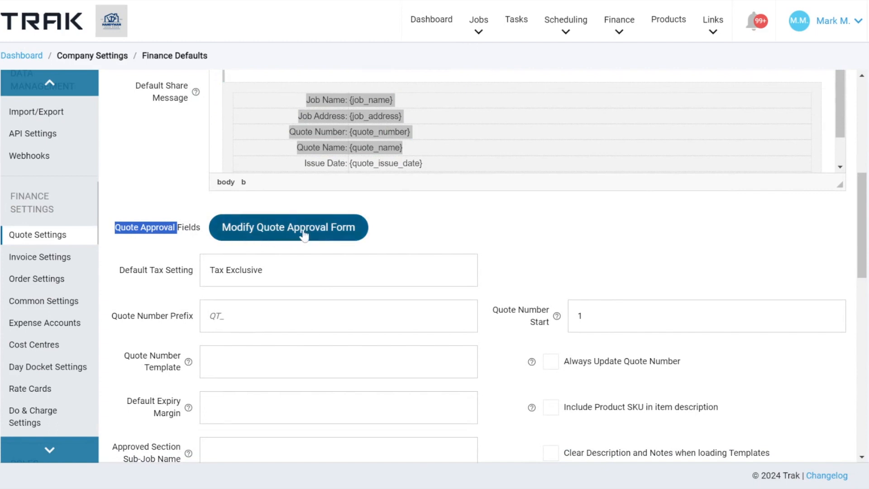
scroll(505, 244, down, 2)
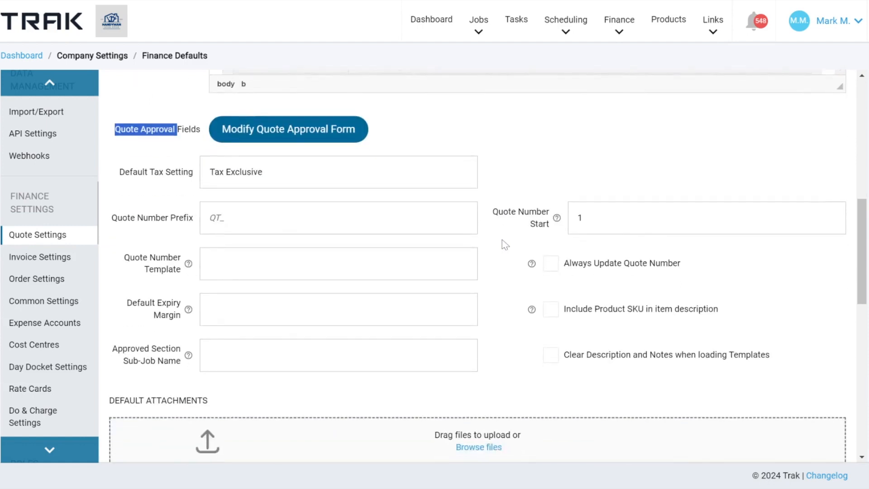
drag(120, 172, 191, 181)
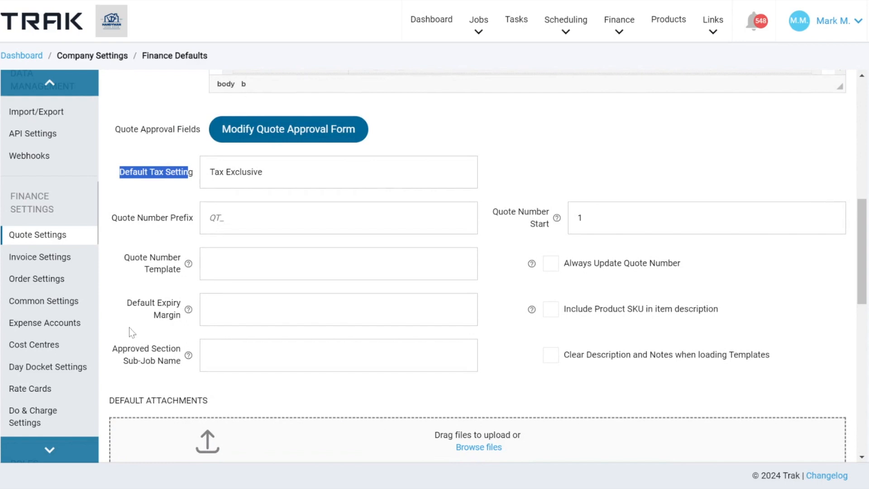
click(135, 311)
drag(135, 311, 182, 330)
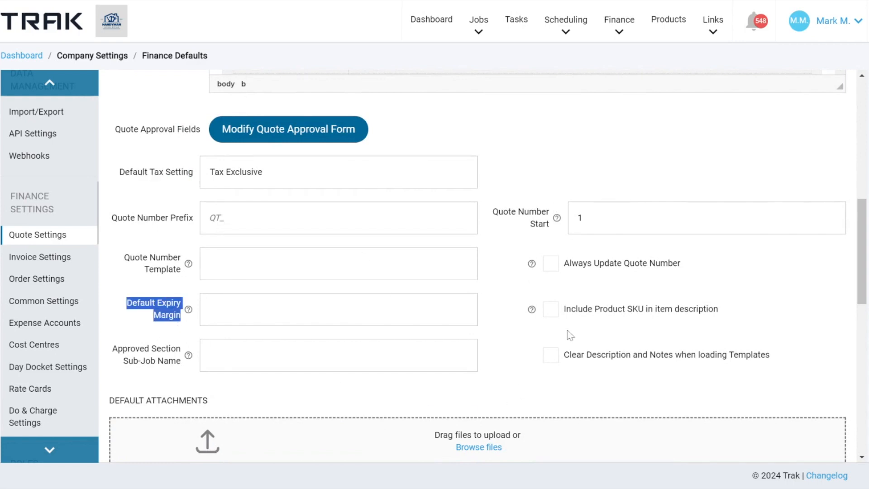
- Examine the default attachments and the PDF display options in the quote settings
scroll(567, 330, down, 3)
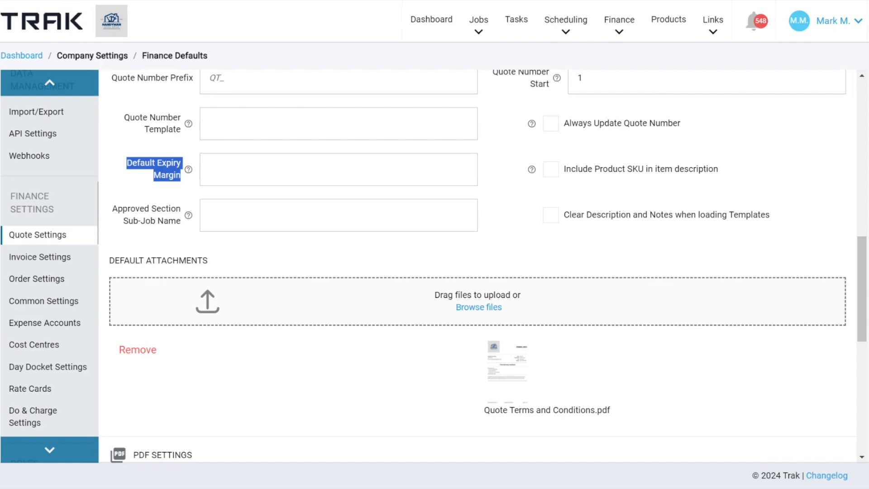
drag(110, 262, 186, 262)
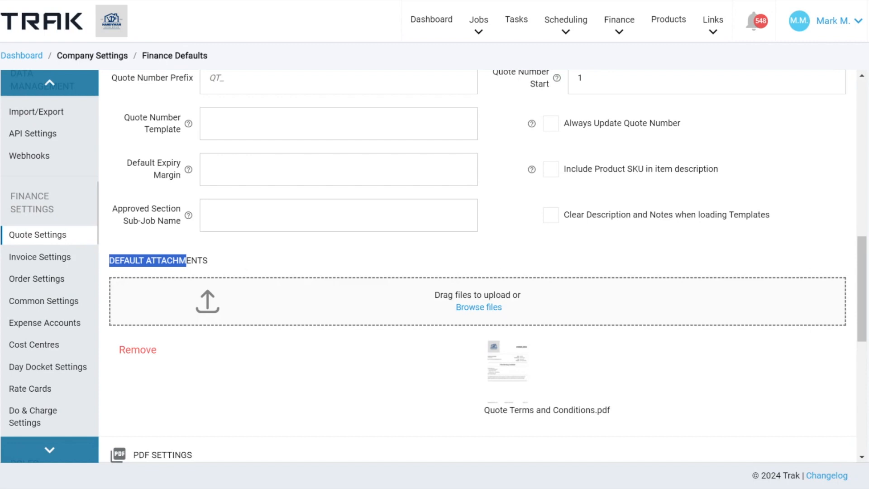
scroll(658, 172, down, 8)
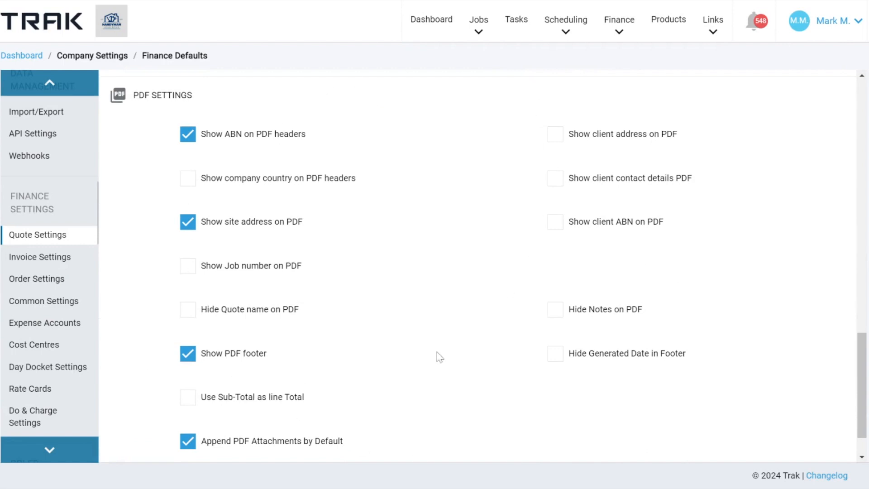
scroll(393, 357, down, 1)
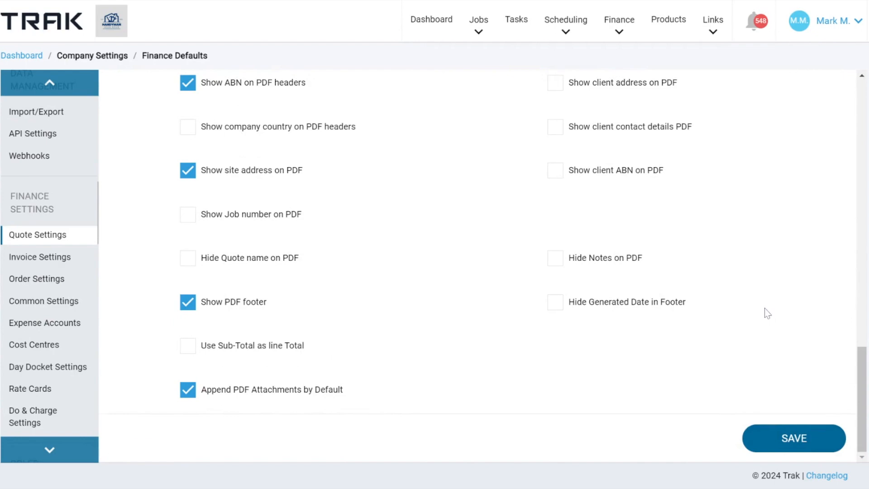
scroll(767, 311, up, 20)
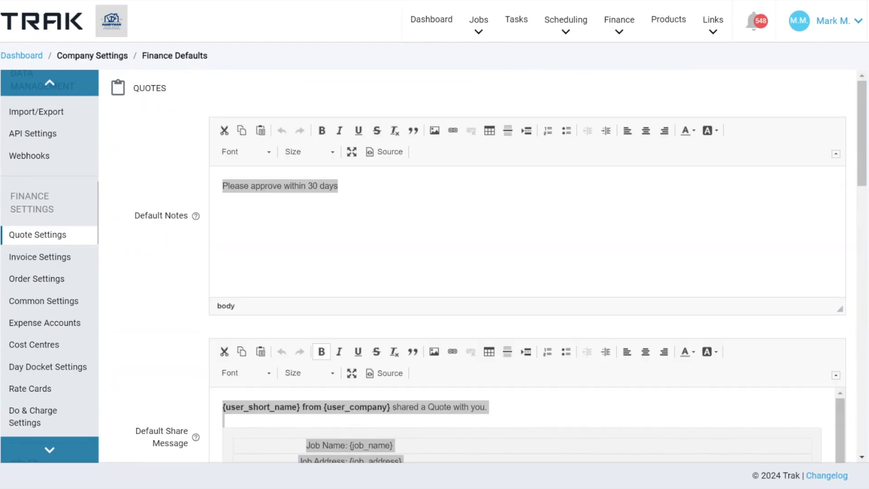
- Open the company's quote templates and show the available actions for ET14 Quote Template
click(835, 30)
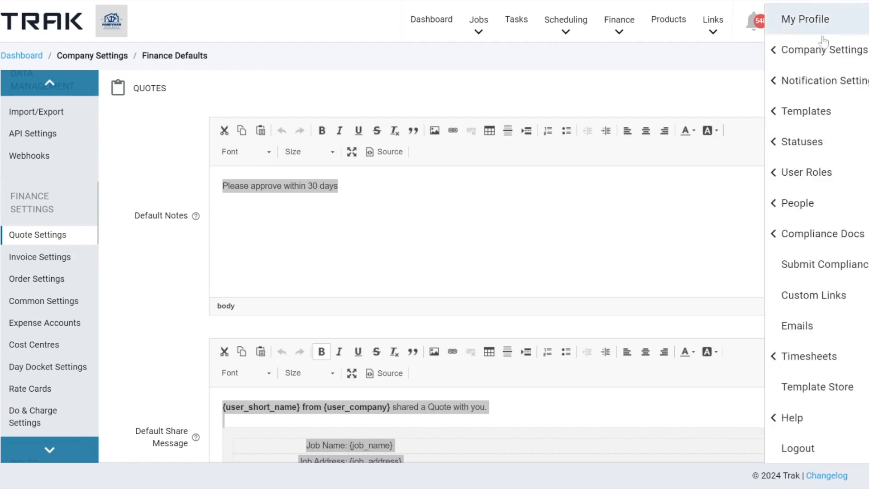
click(792, 117)
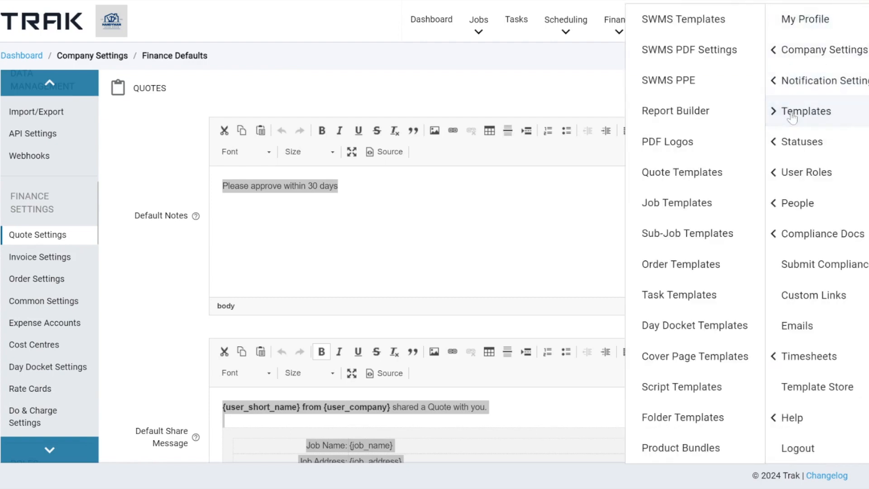
click(675, 175)
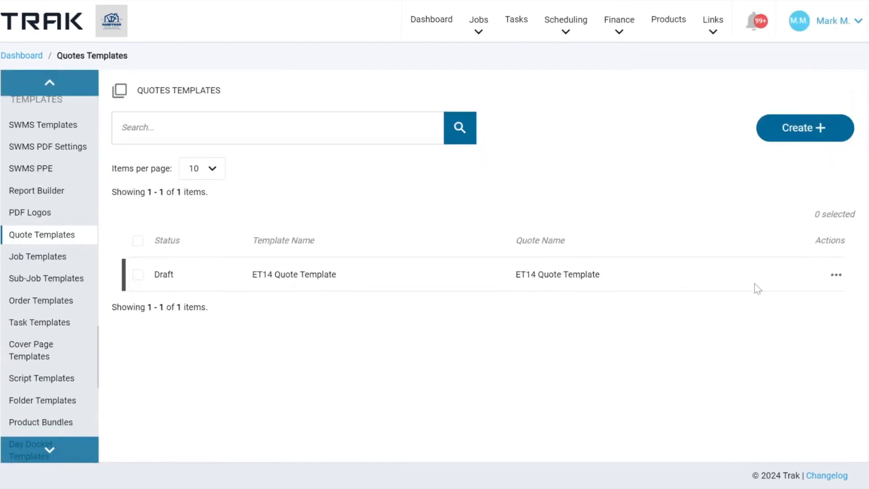
click(836, 275)
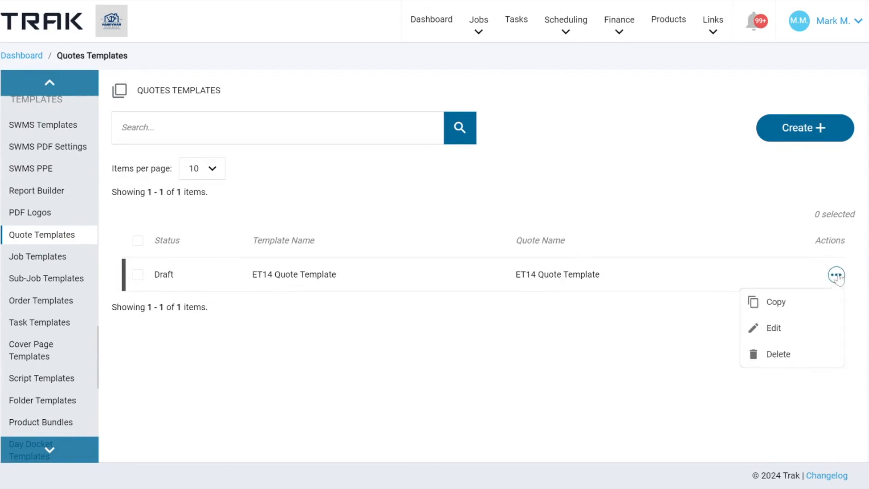
- Open ET14 Quote Template for editing, expand its additional options and examine the default description and notes
click(765, 327)
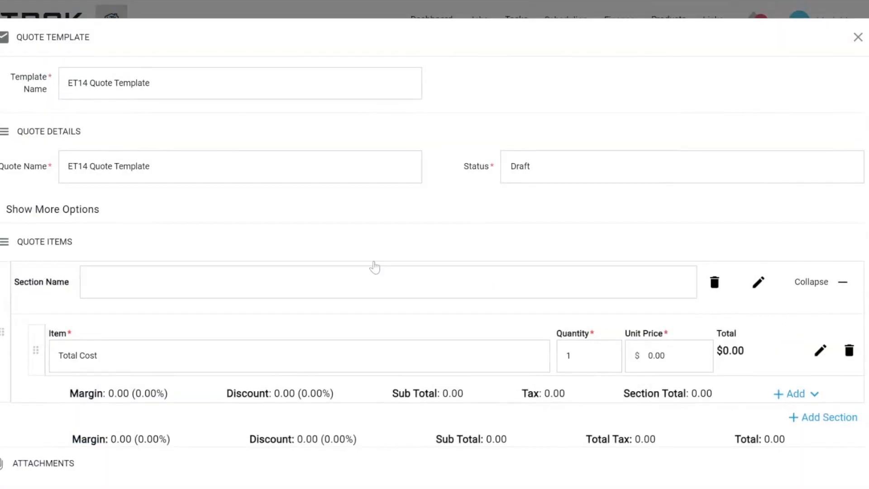
click(52, 212)
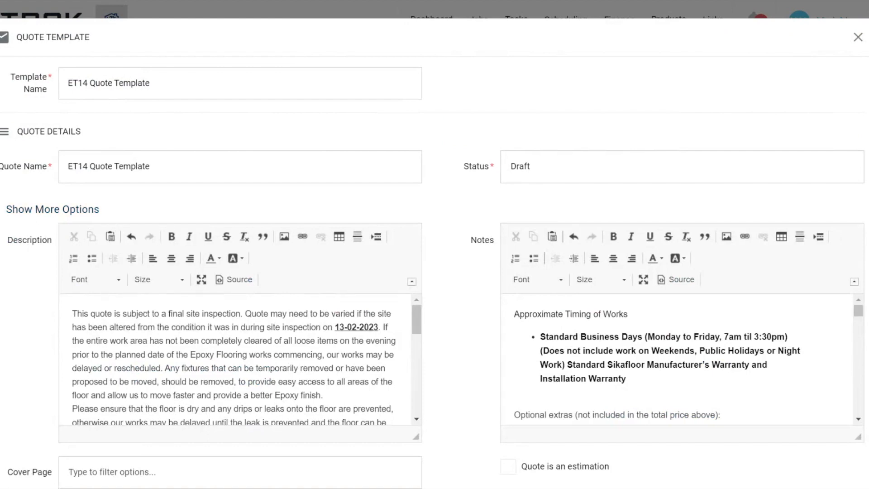
scroll(240, 360, down, 10)
scroll(680, 360, down, 5)
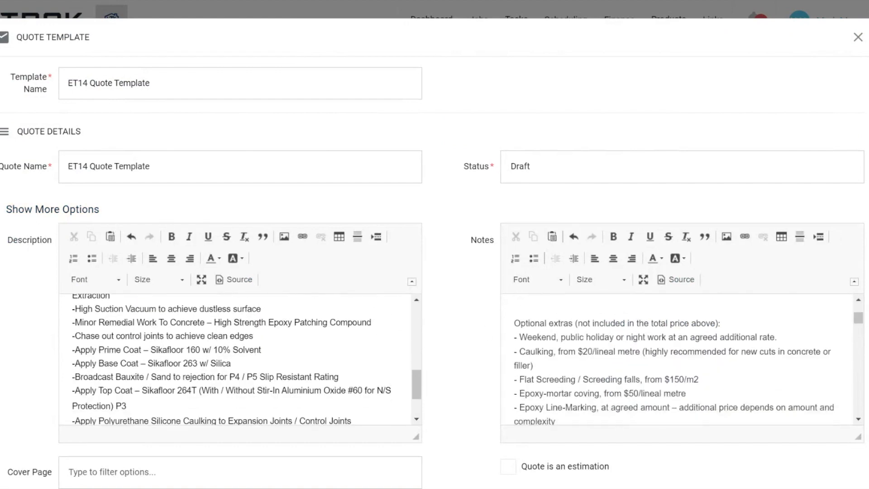
scroll(688, 360, down, 3)
- Examine the template's cover page, tax, logo and display options, along with its quote items and attachments areas
scroll(470, 368, down, 10)
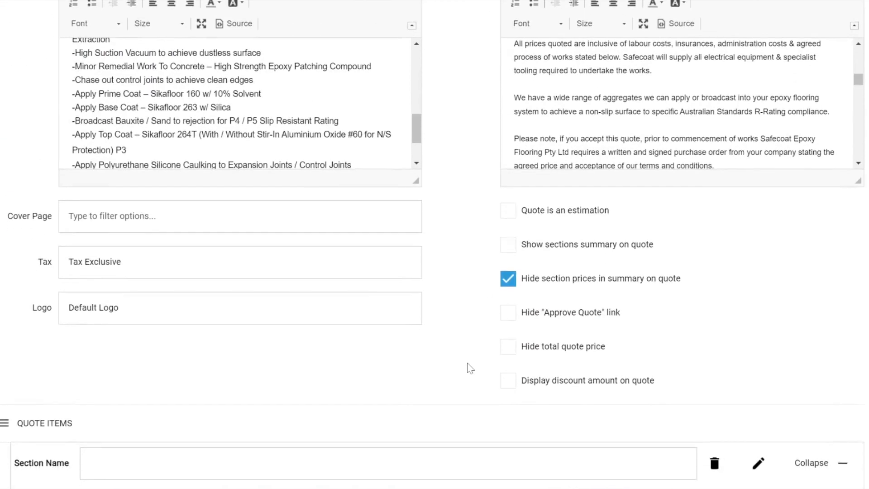
scroll(470, 367, down, 3)
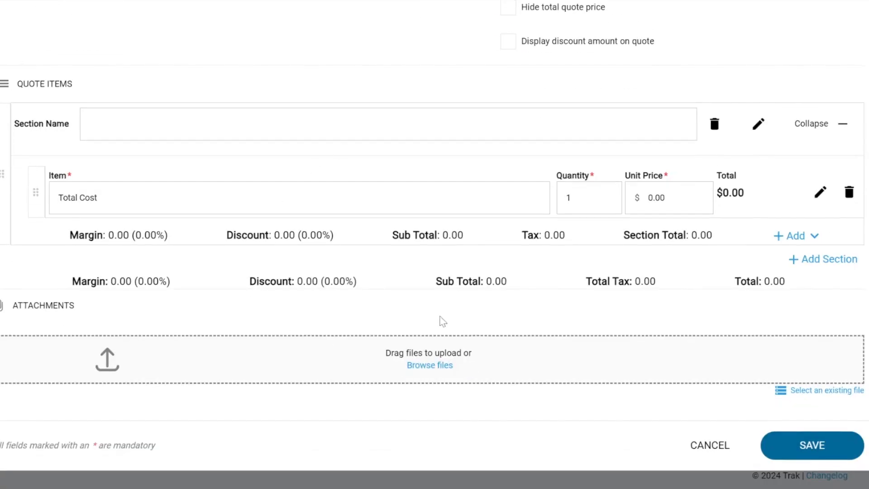
scroll(433, 245, up, 15)
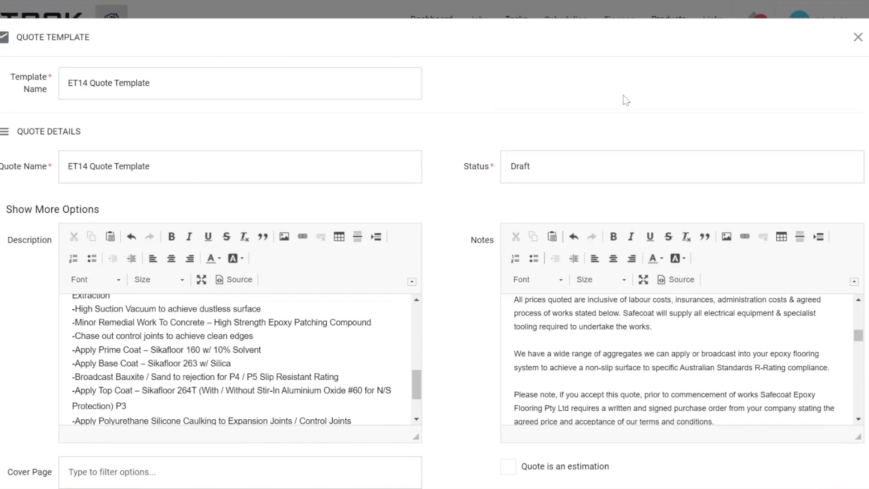
scroll(355, 204, down, 5)
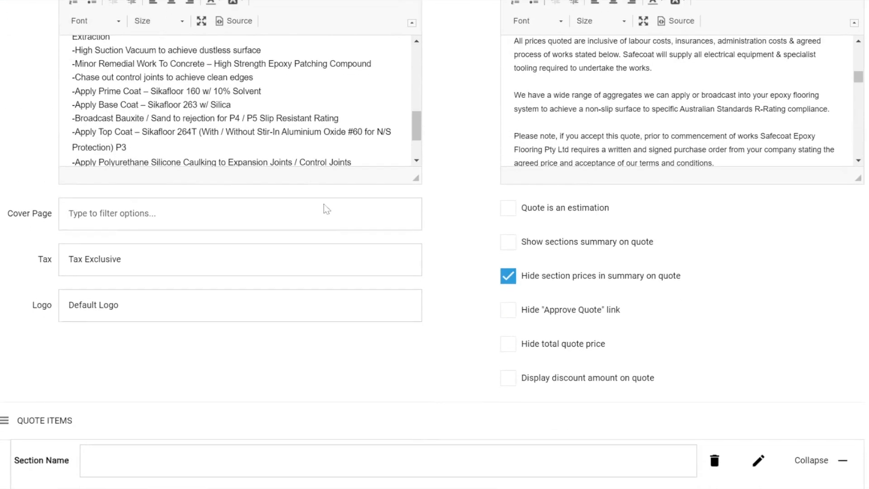
drag(6, 213, 73, 205)
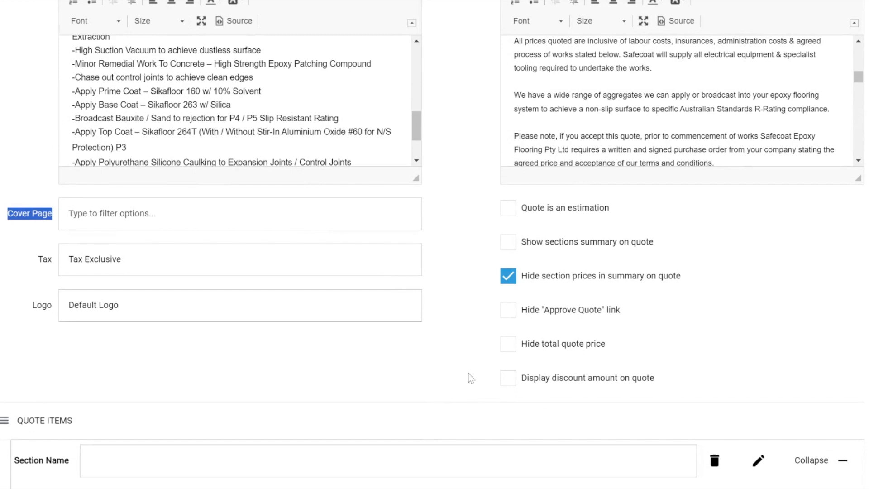
- Show the detailed options of the quote items section, then close the template without saving
scroll(471, 375, down, 5)
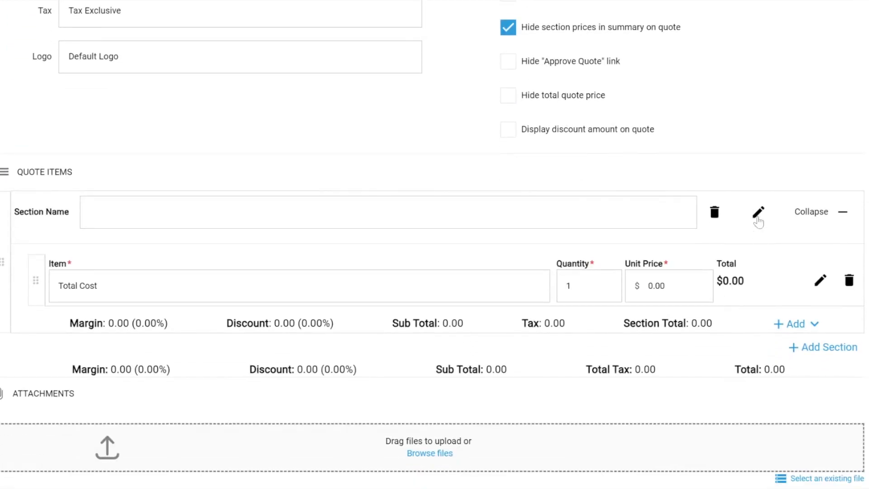
click(758, 217)
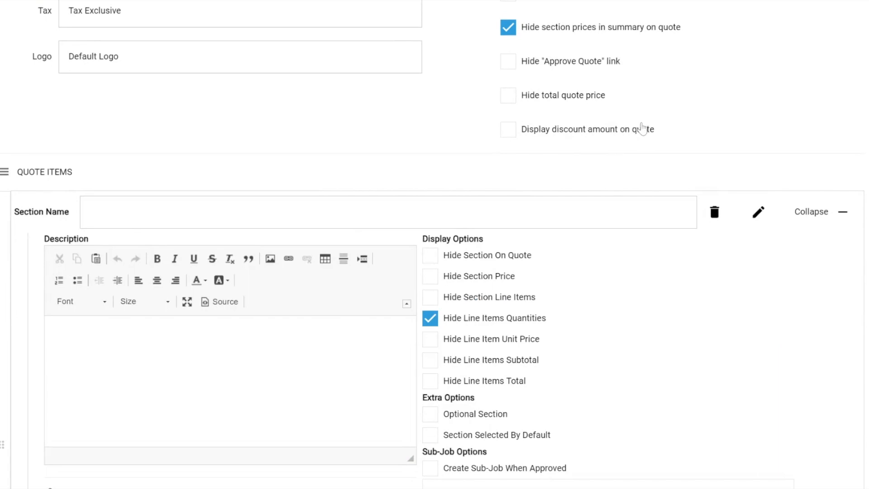
scroll(720, 84, up, 10)
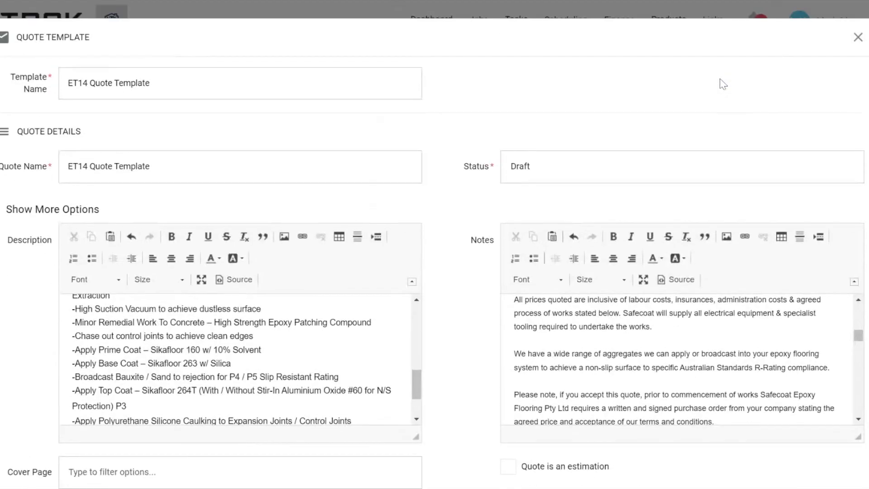
click(858, 37)
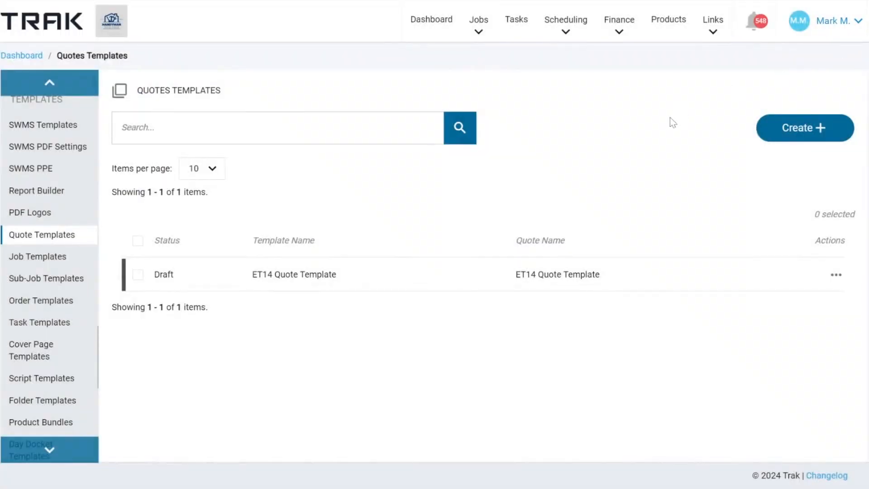